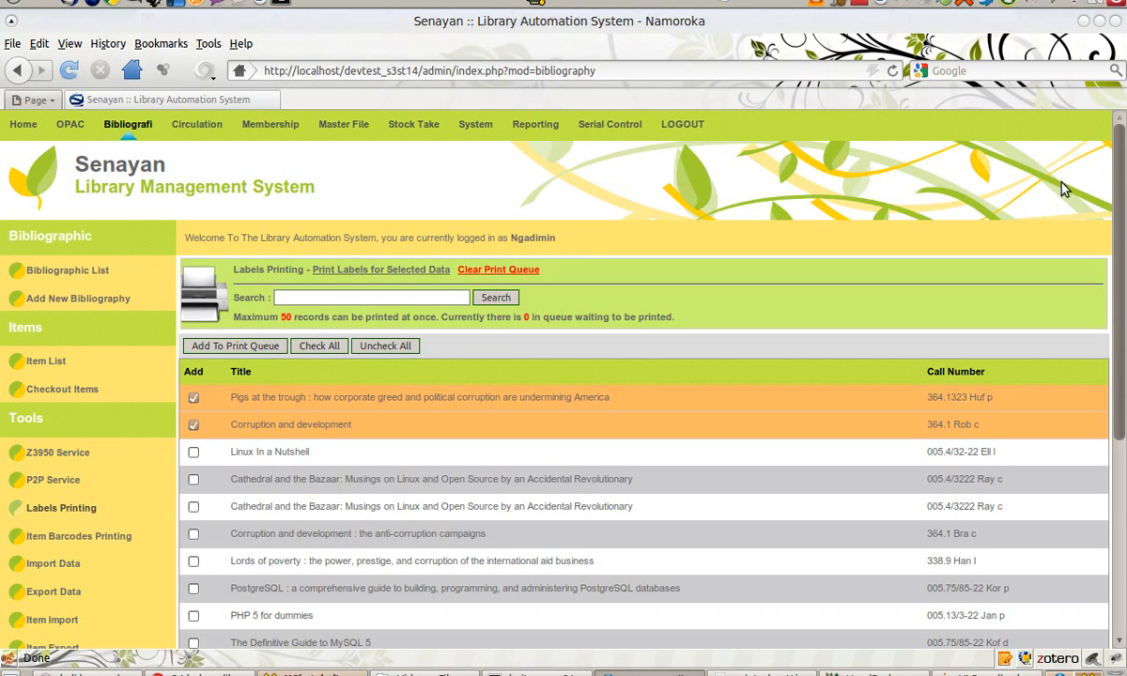
Step: Scroll through the page showing the expired session
scroll(1123, 381, down, 5)
scroll(1123, 380, down, 1)
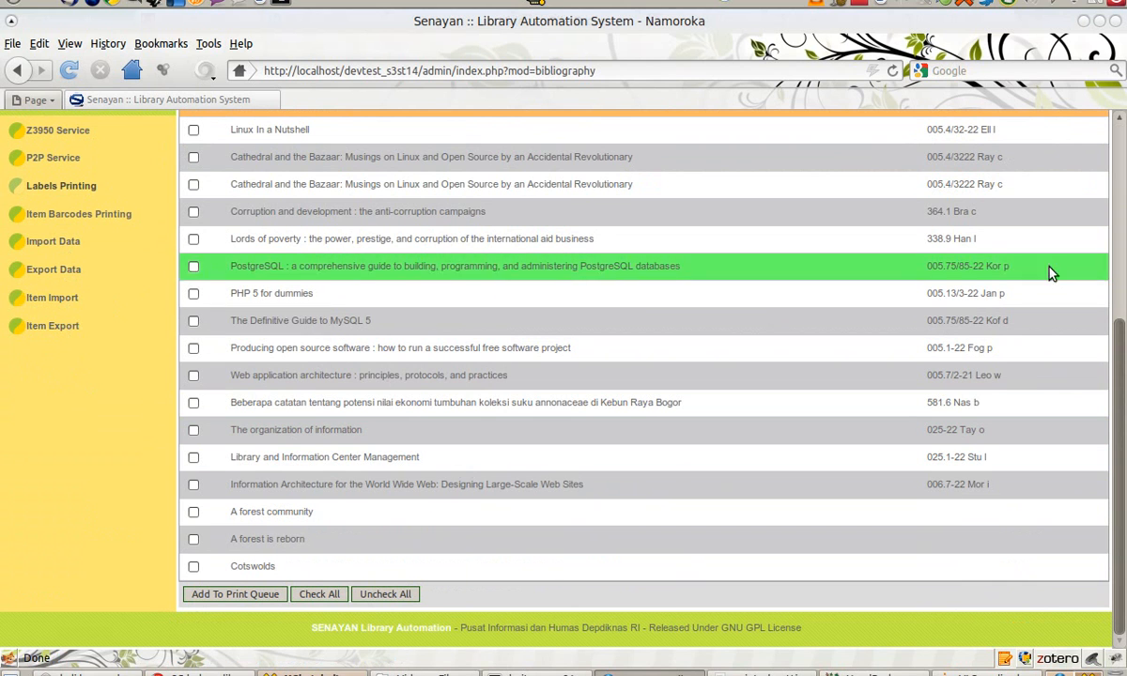
scroll(1121, 378, up, 6)
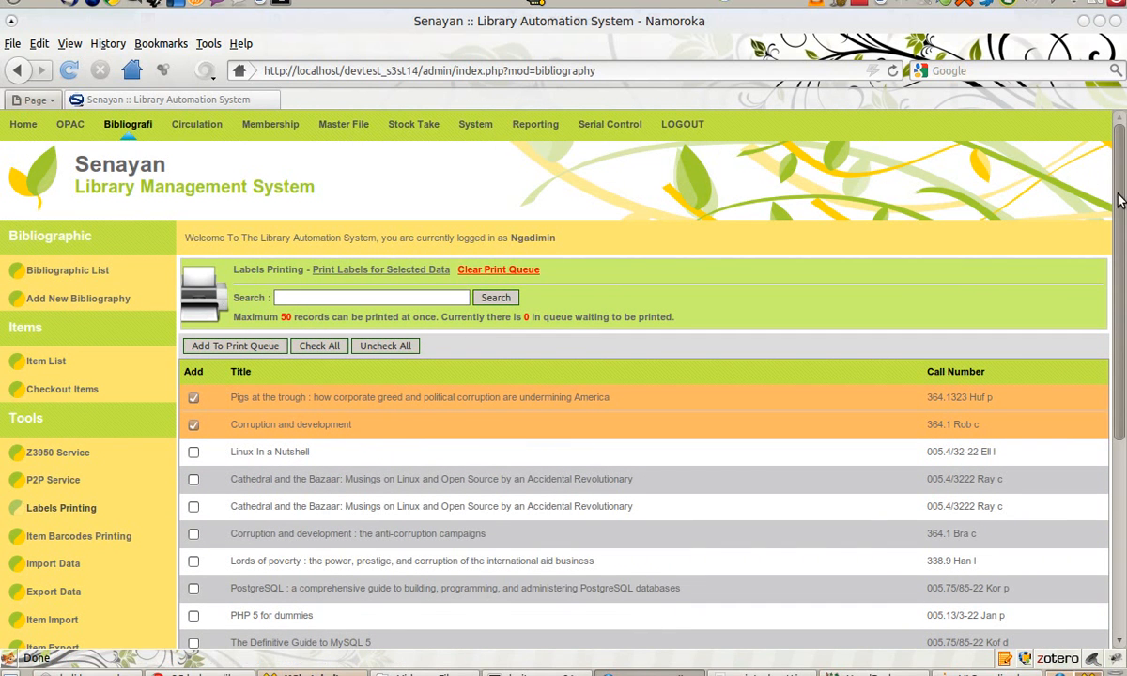
drag(1118, 201, 1123, 498)
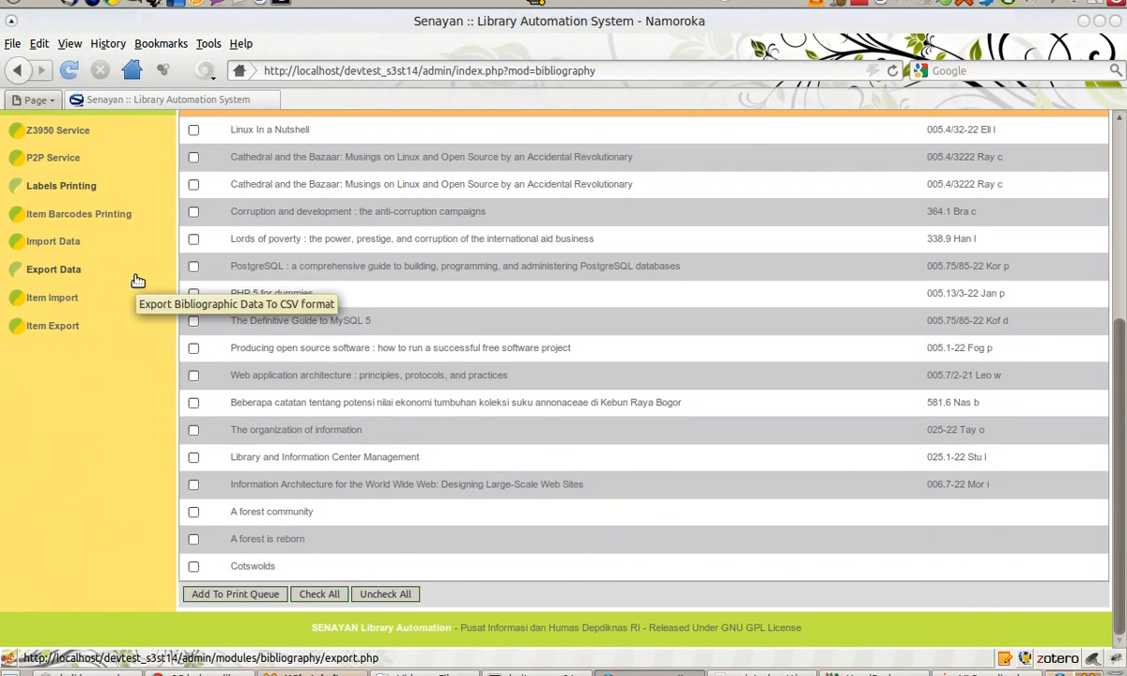
scroll(137, 280, up, 6)
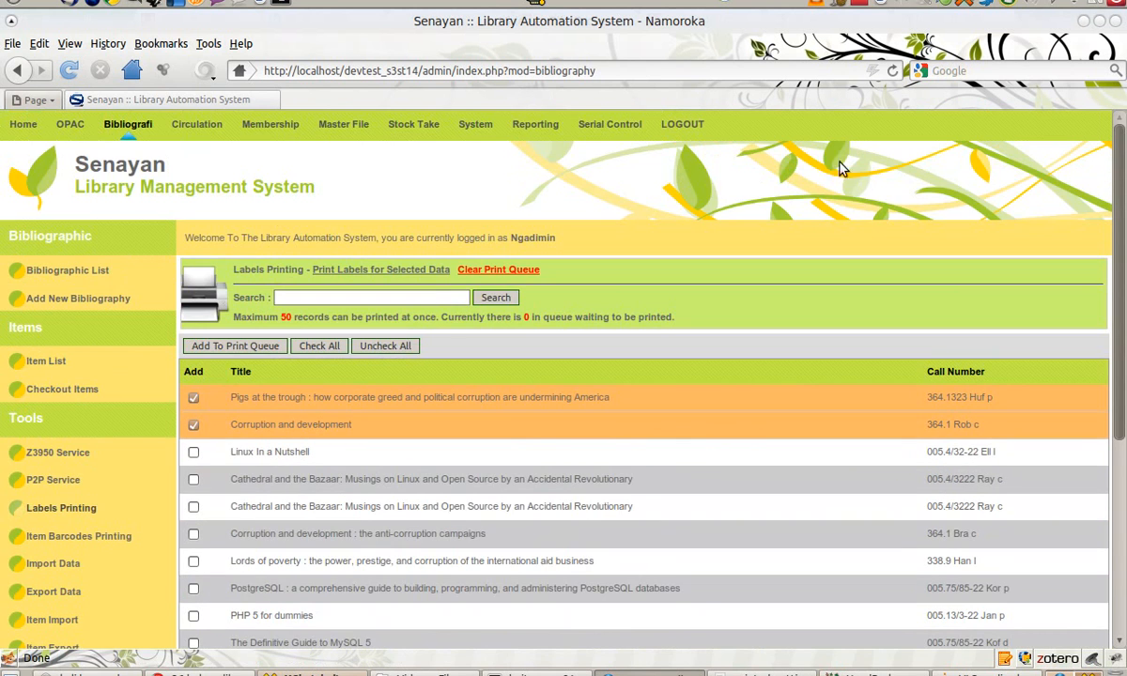
Step: Re-login with the admin username and password, then return to the Bibliography list
click(266, 125)
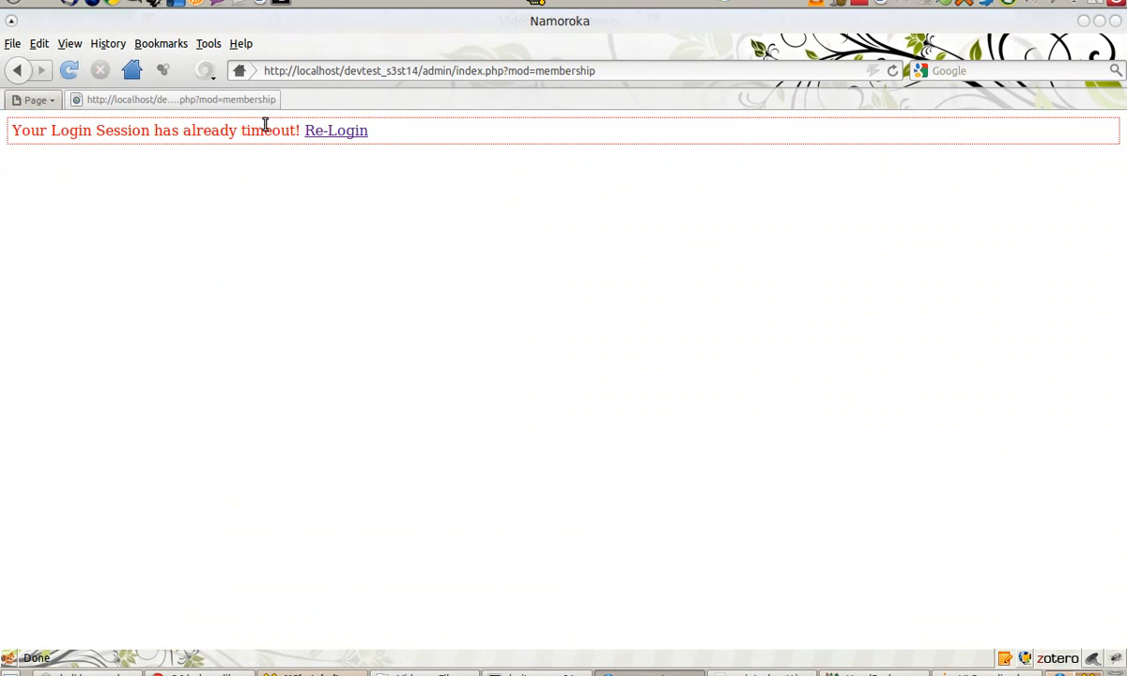
click(344, 136)
text(admin)
key(Tab)
text(admi)
key(Return)
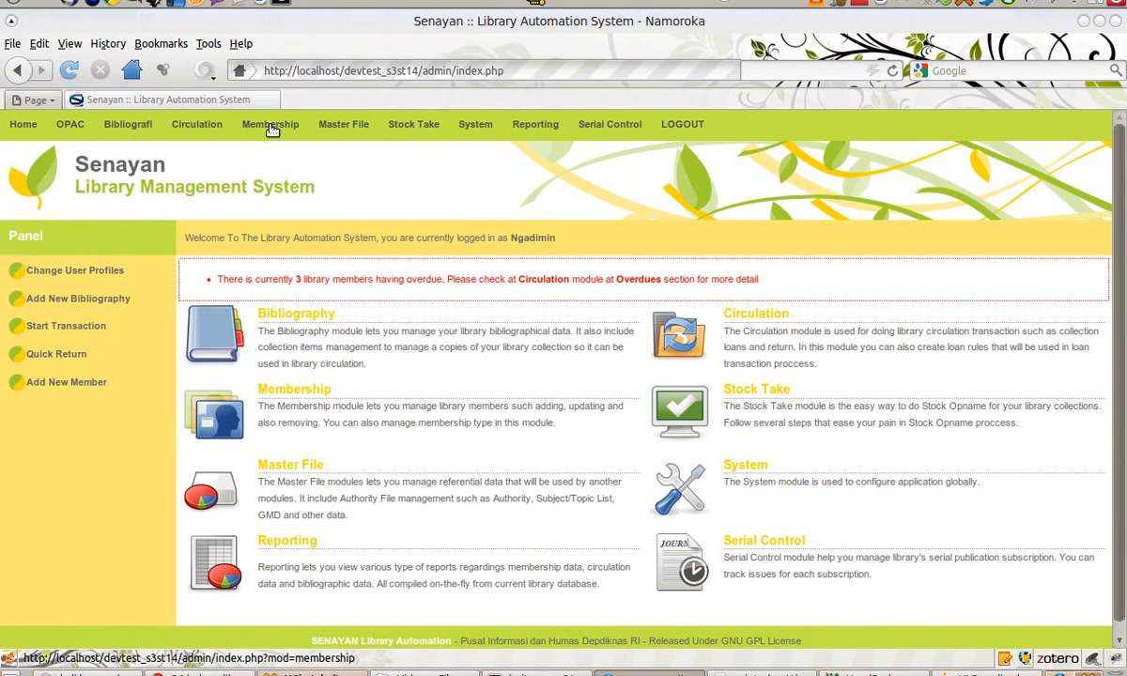
click(271, 126)
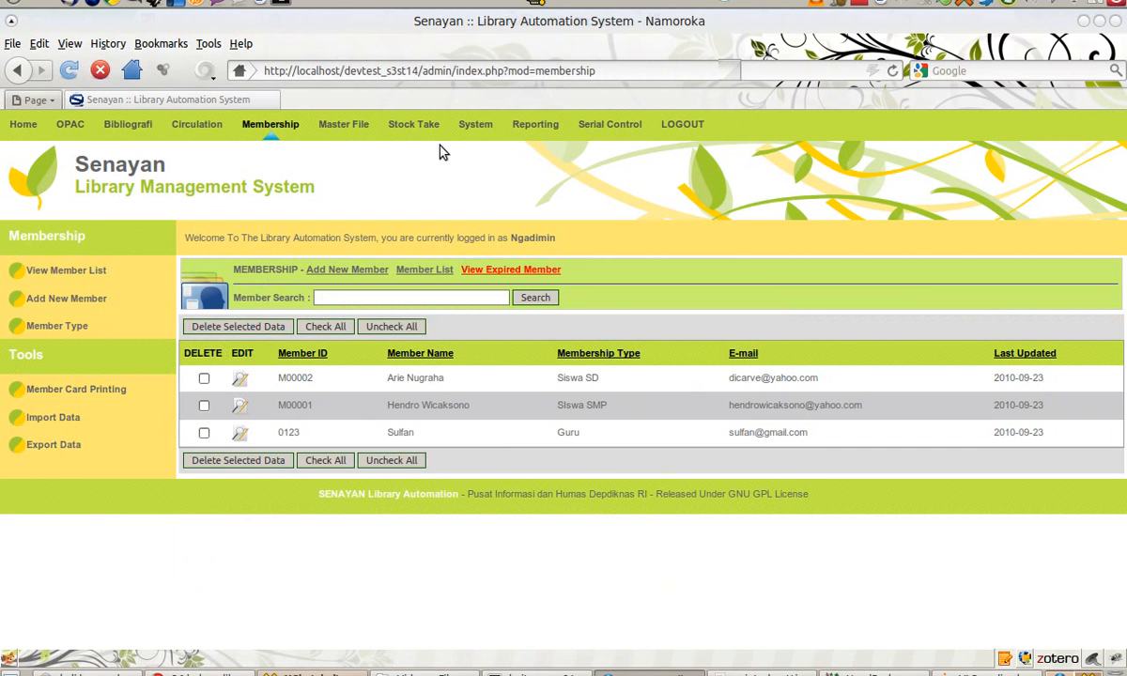
click(129, 122)
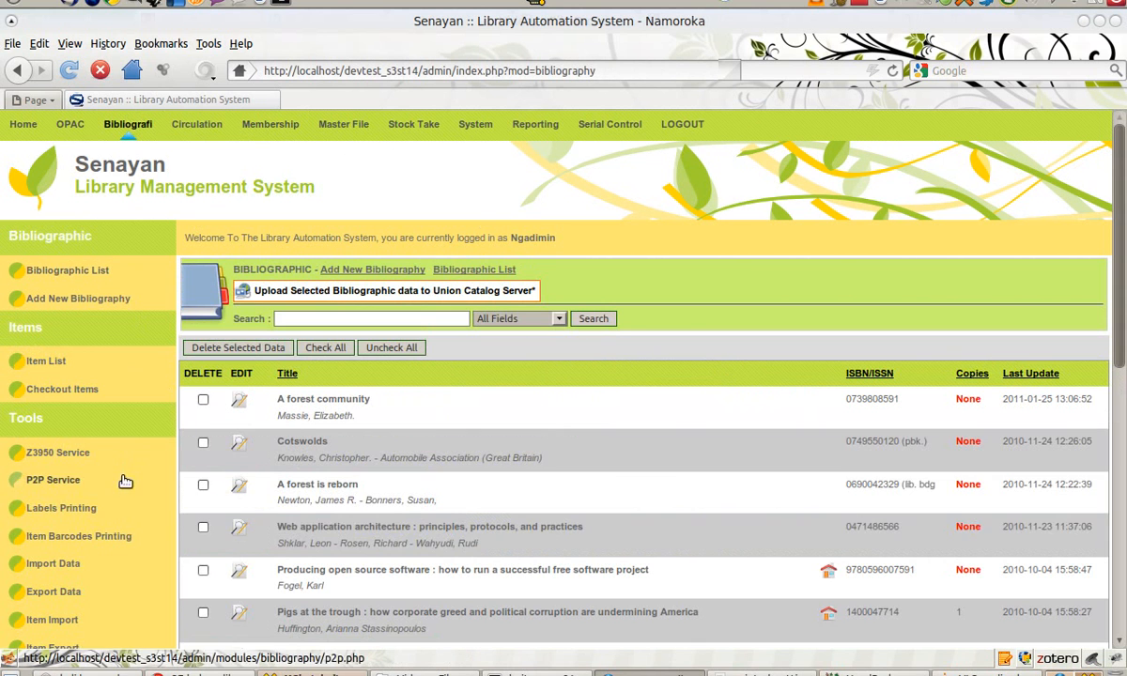
Step: Run the bibliographic data CSV export and cancel its download prompt
click(54, 592)
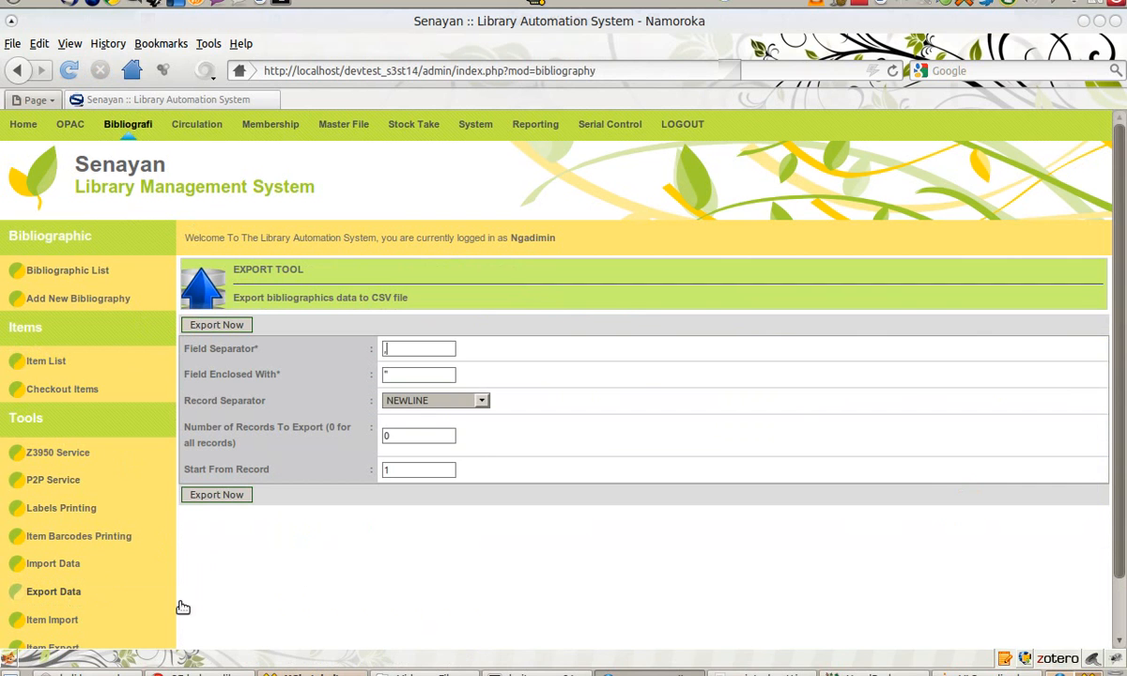
click(234, 335)
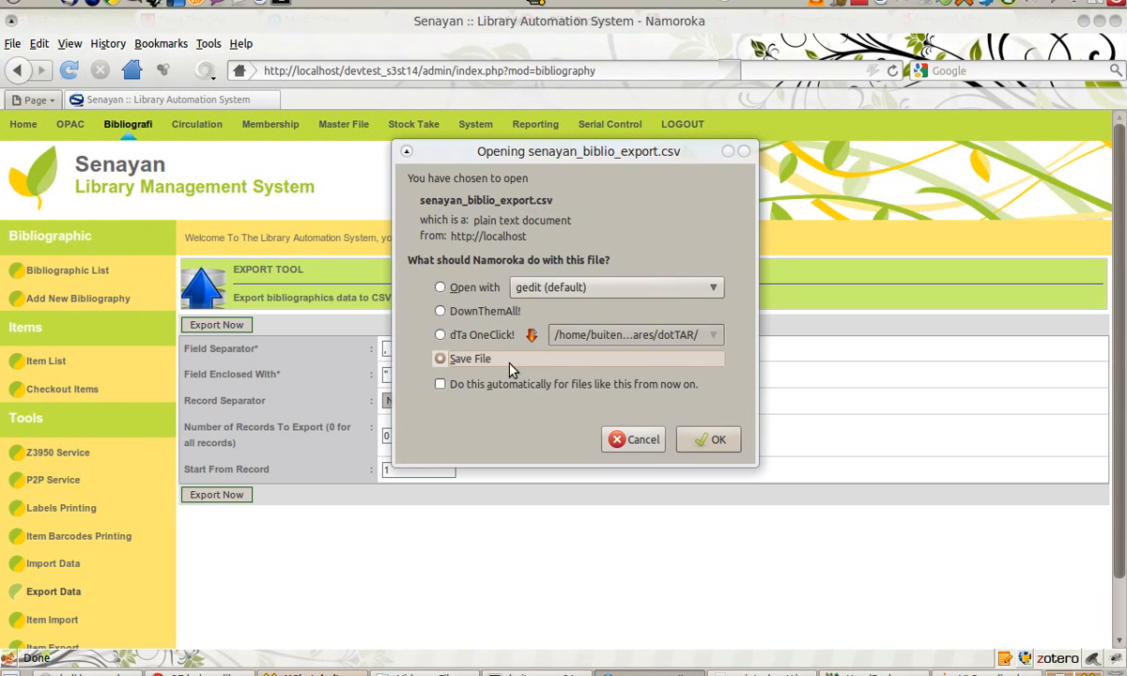
click(655, 441)
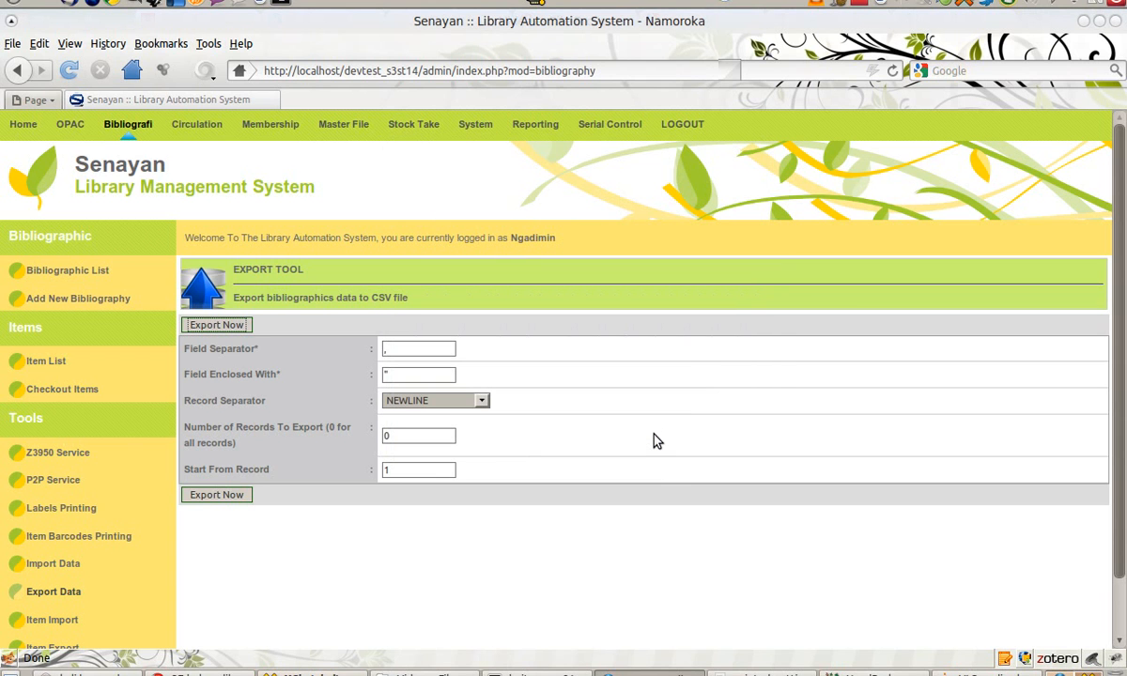
scroll(658, 582, down, 2)
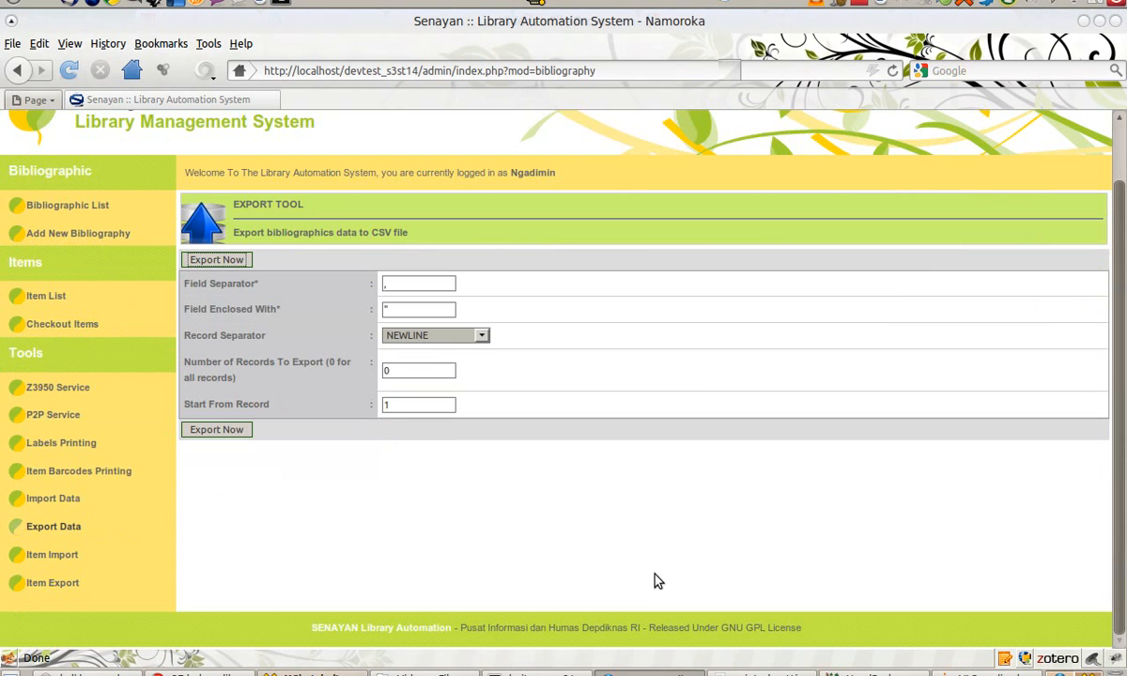
Step: Run the item data CSV export and cancel its download prompt
click(74, 586)
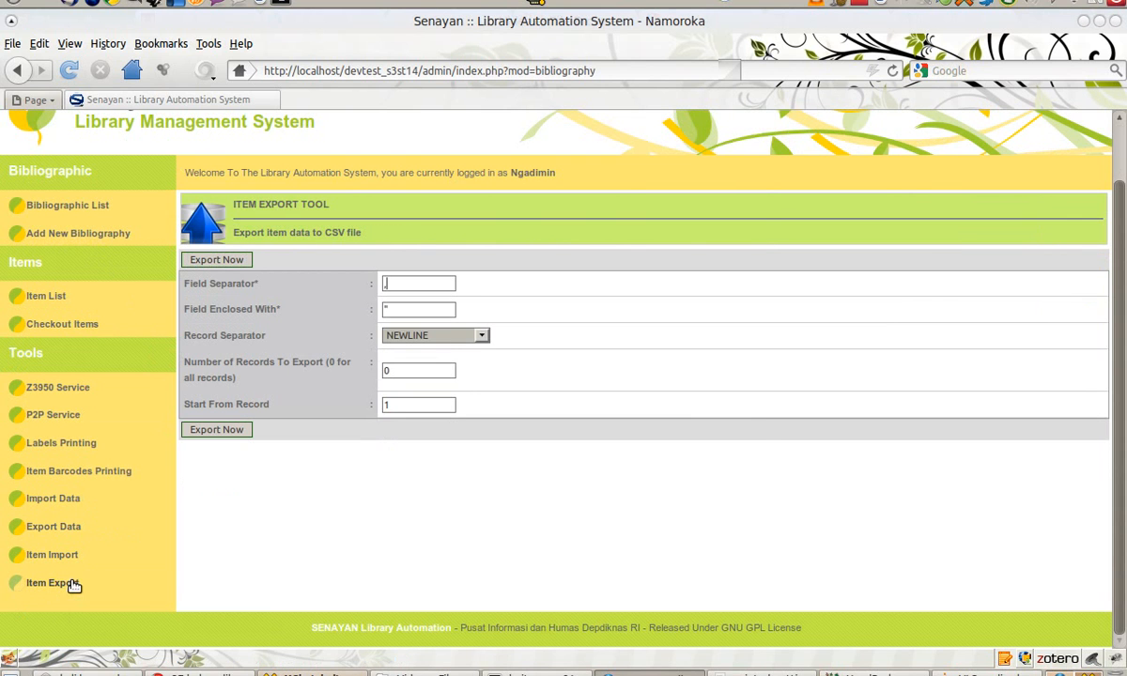
click(230, 263)
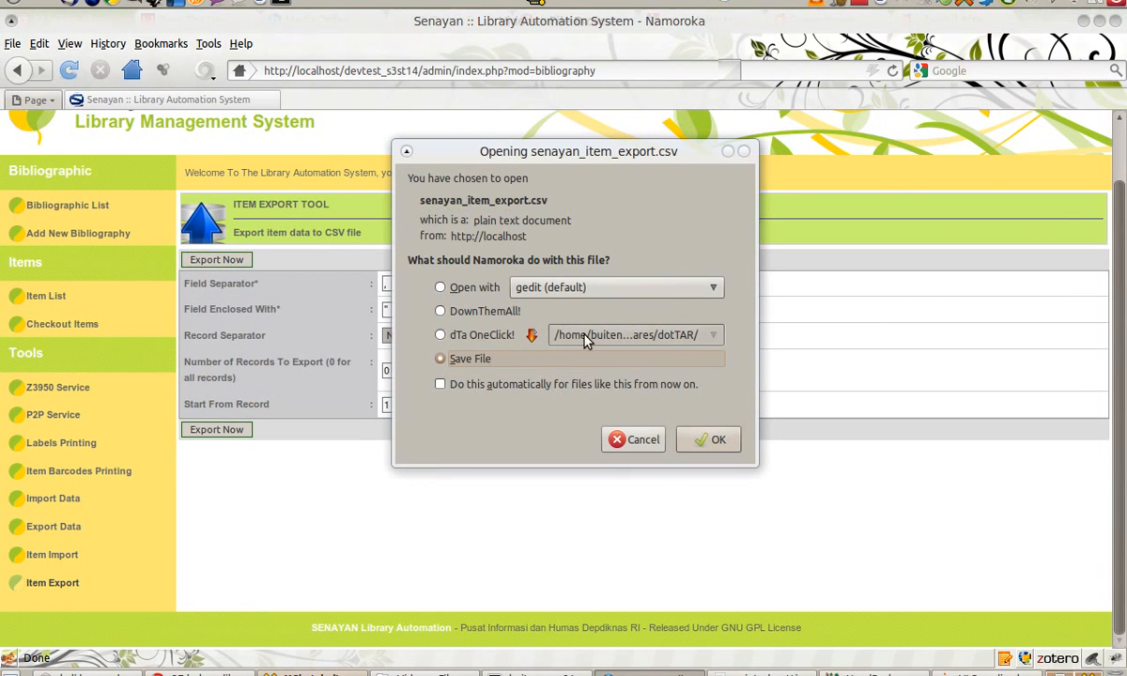
click(632, 441)
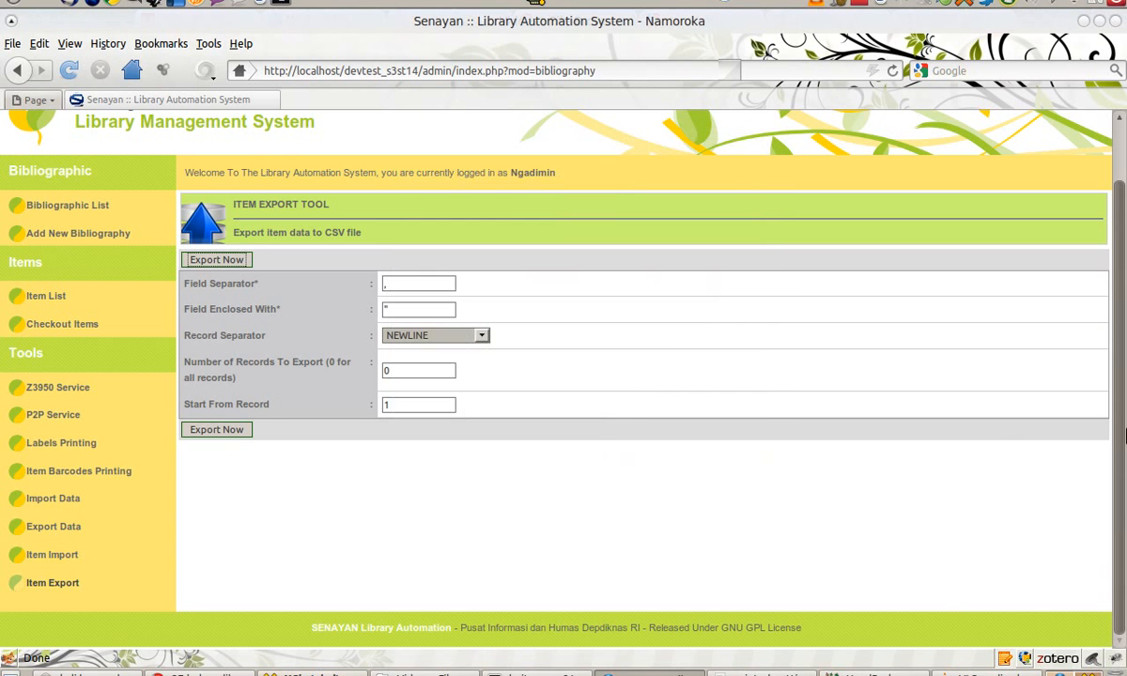
scroll(1113, 404, up, 2)
Step: Export Membership data to CSV, cancelling the senayan_member_export.csv download
click(280, 124)
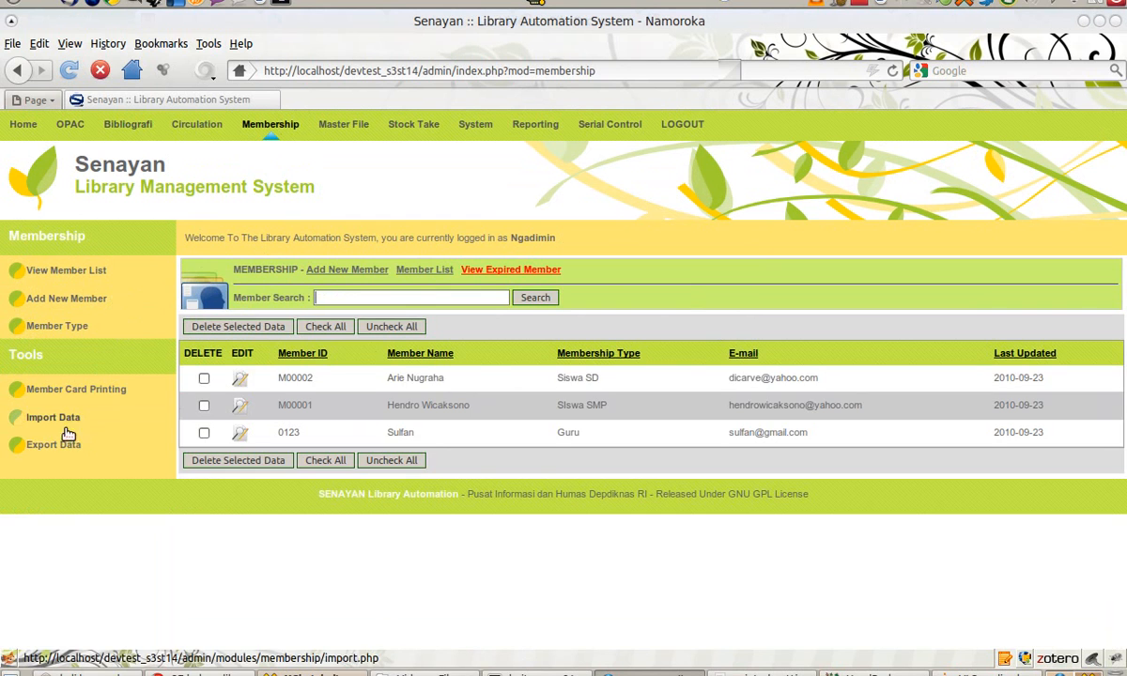
click(64, 446)
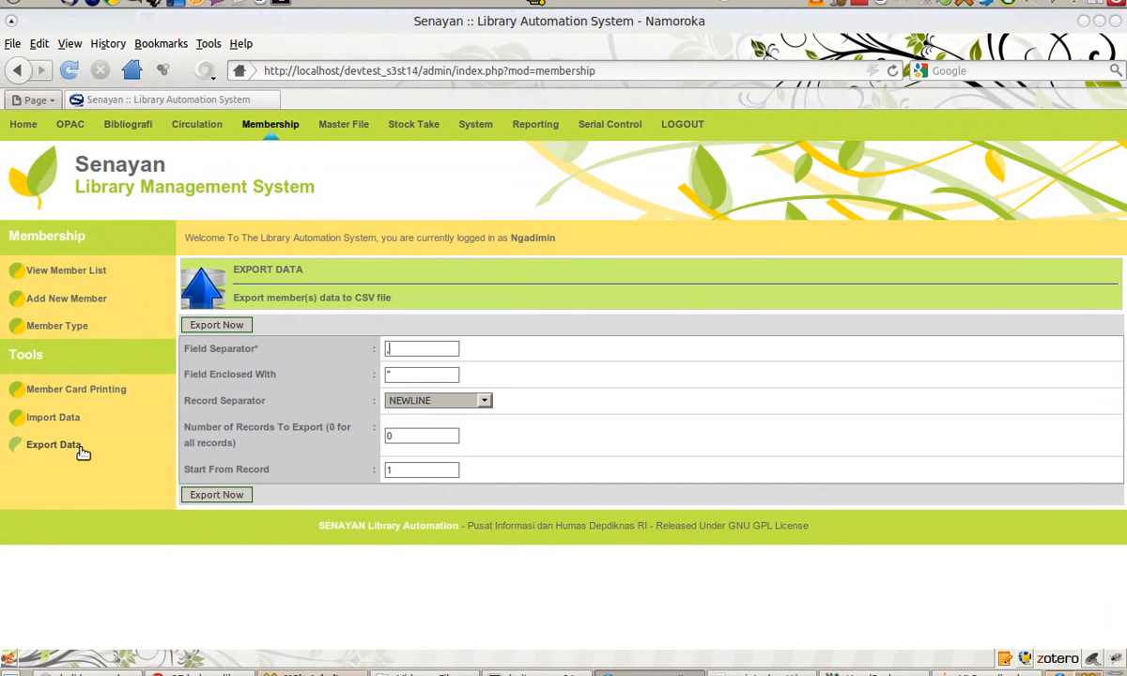
click(201, 320)
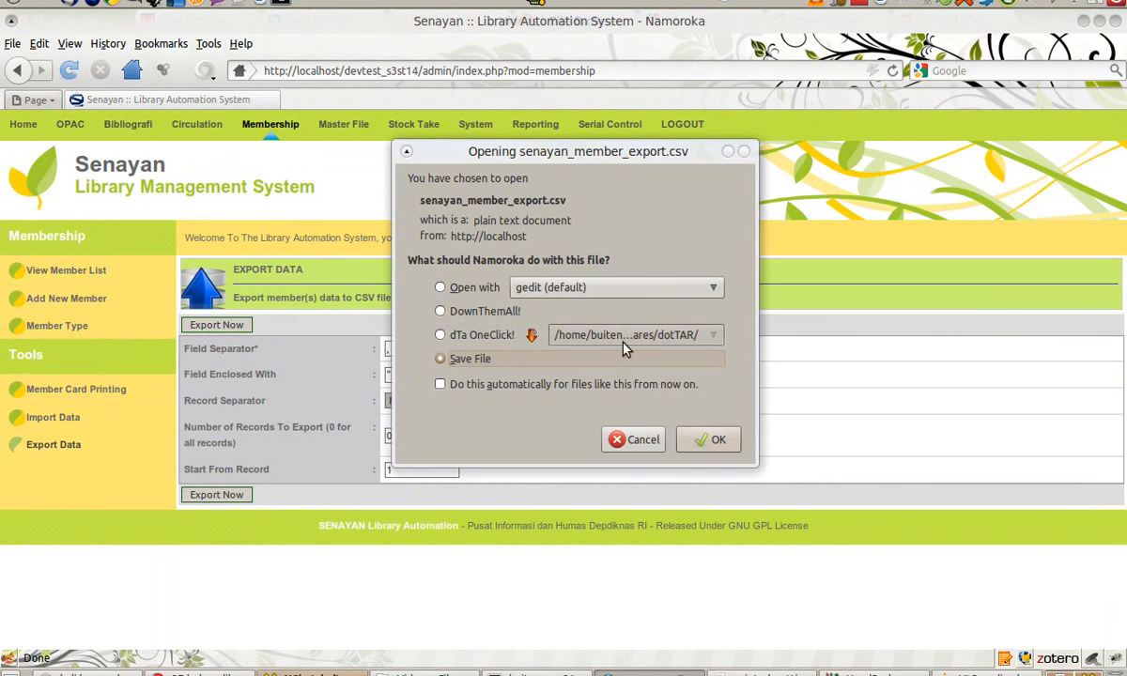
click(640, 440)
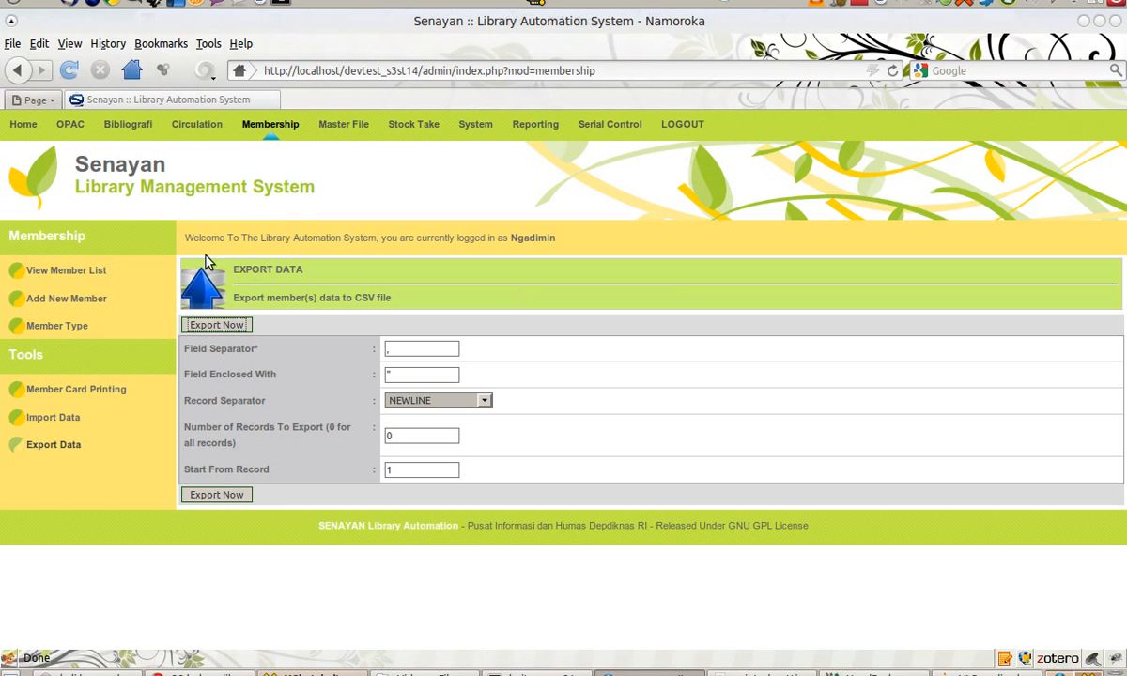
Step: Start a new backup from System > Database Backup, producing a tar.gz archive
click(487, 128)
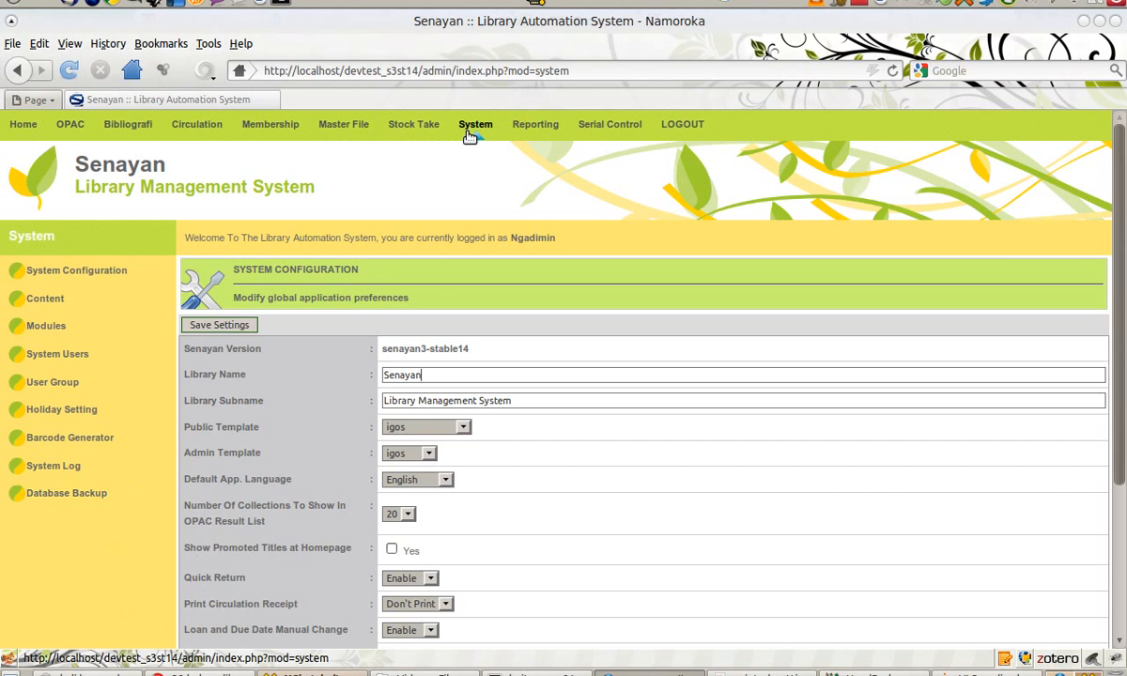
click(82, 496)
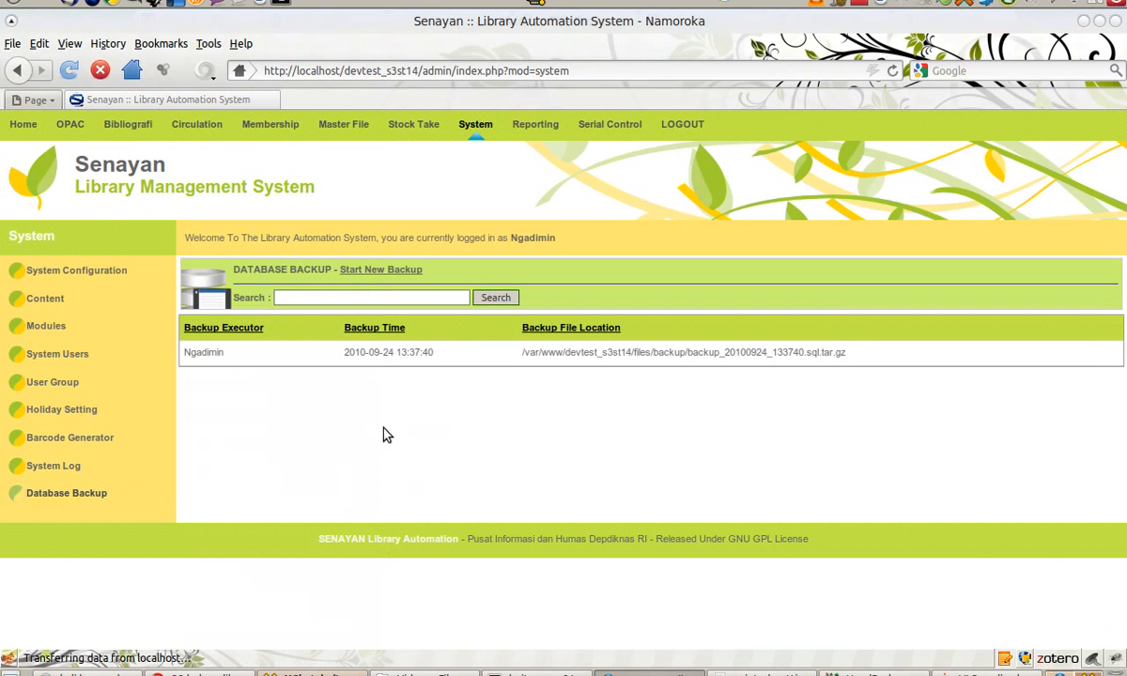
click(385, 271)
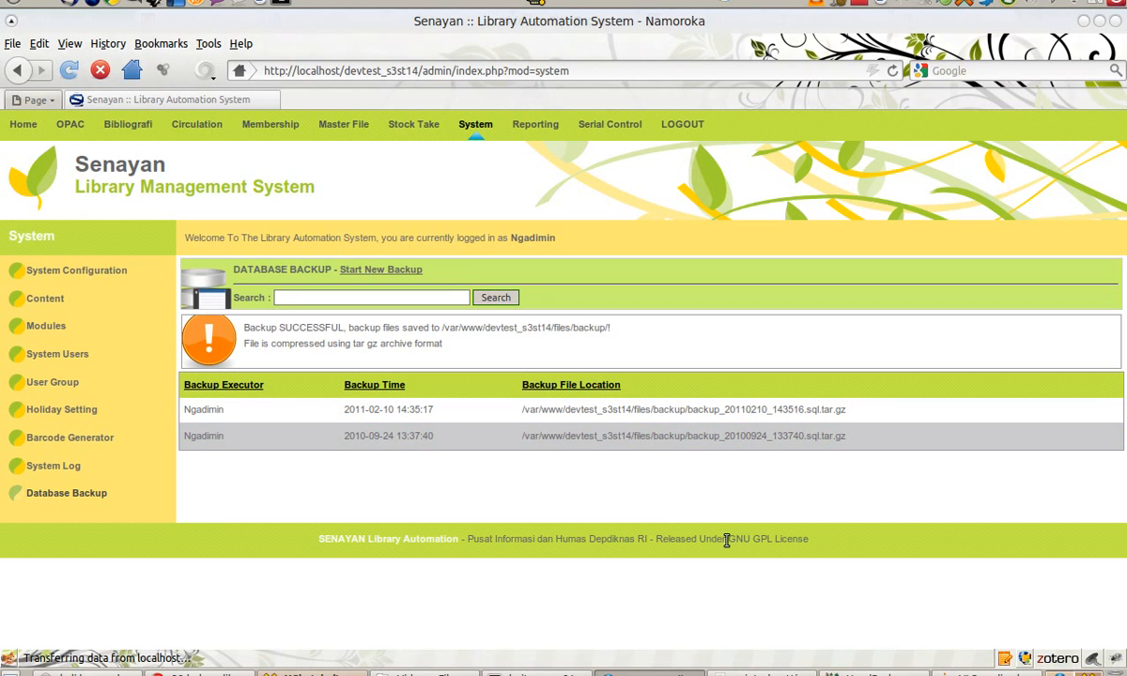
click(423, 672)
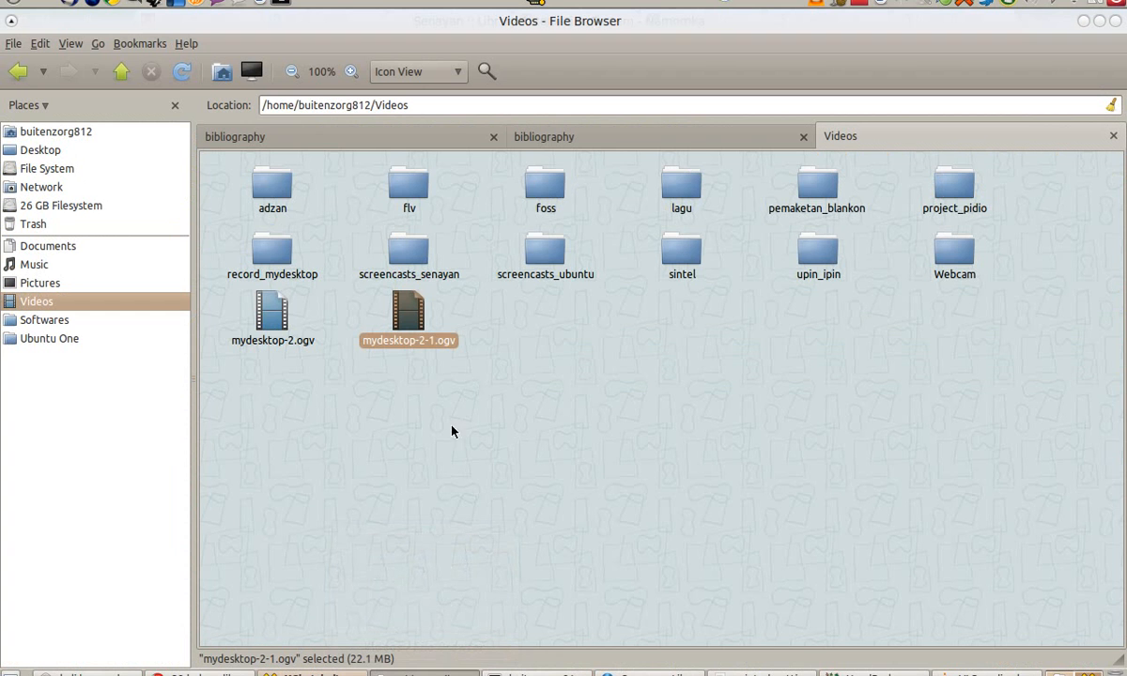
Step: Navigate from the bibliography folder up to devtest_s3st14 and into files/backup
click(599, 140)
click(121, 72)
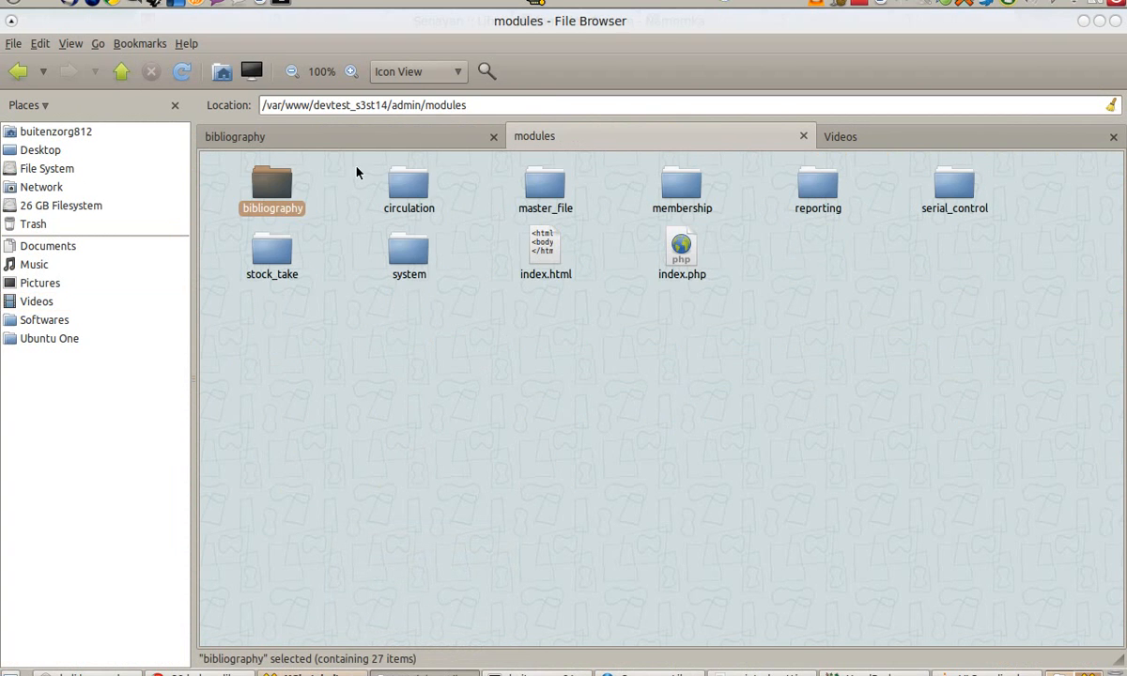
click(121, 71)
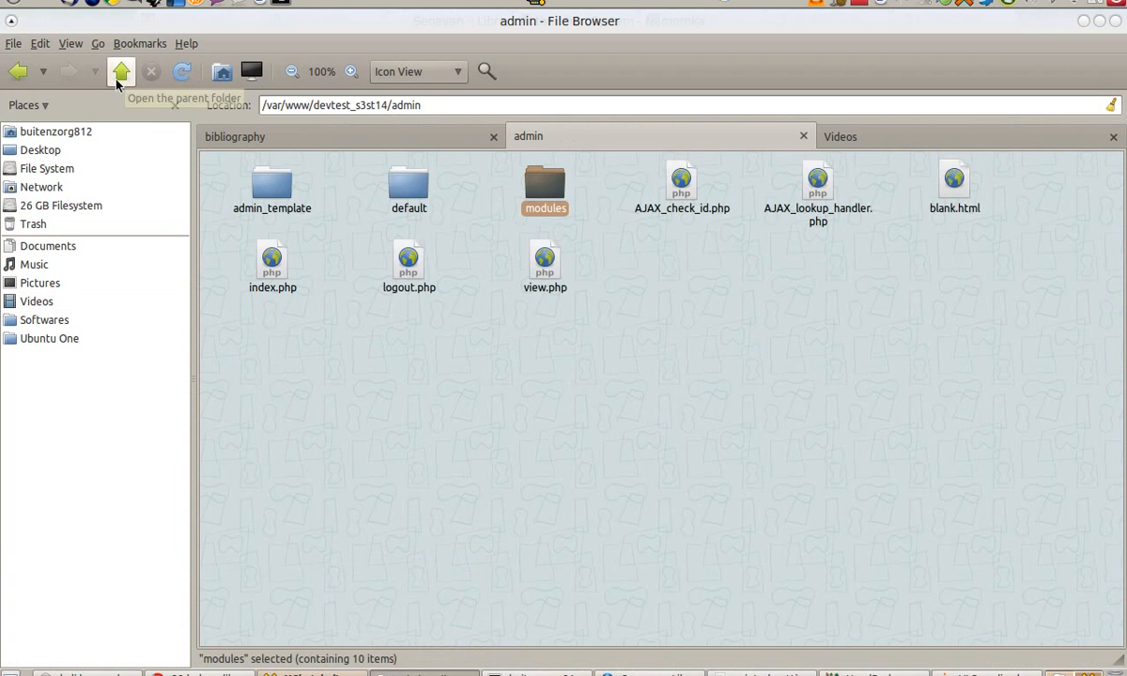
click(122, 71)
double_click(406, 191)
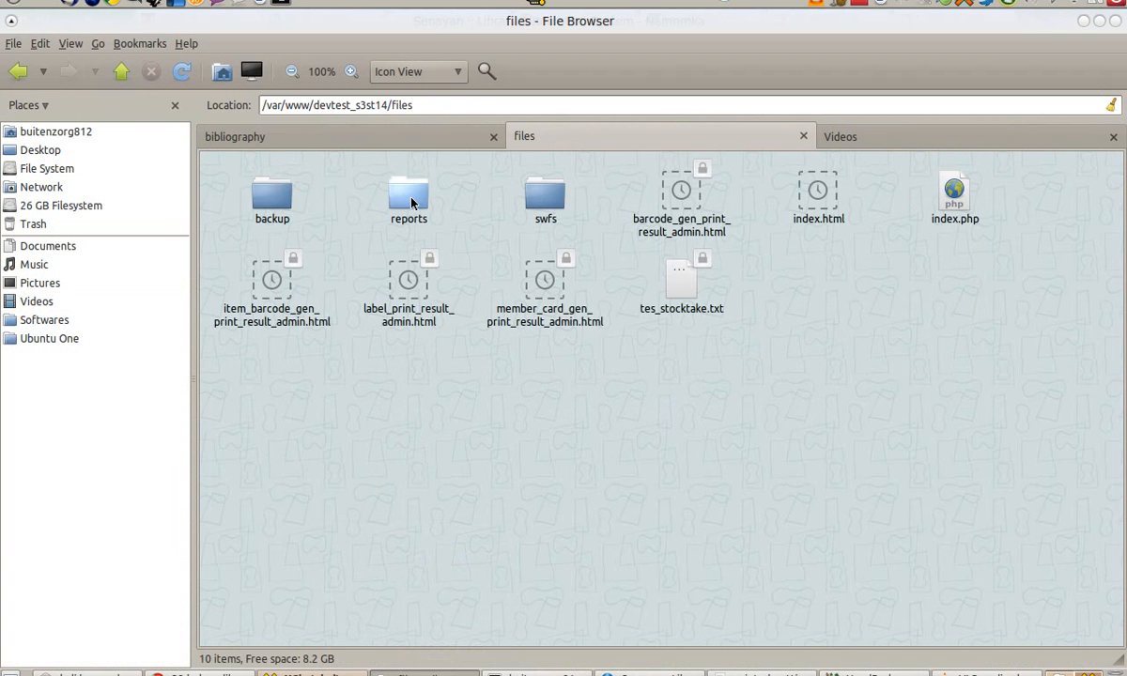
click(272, 204)
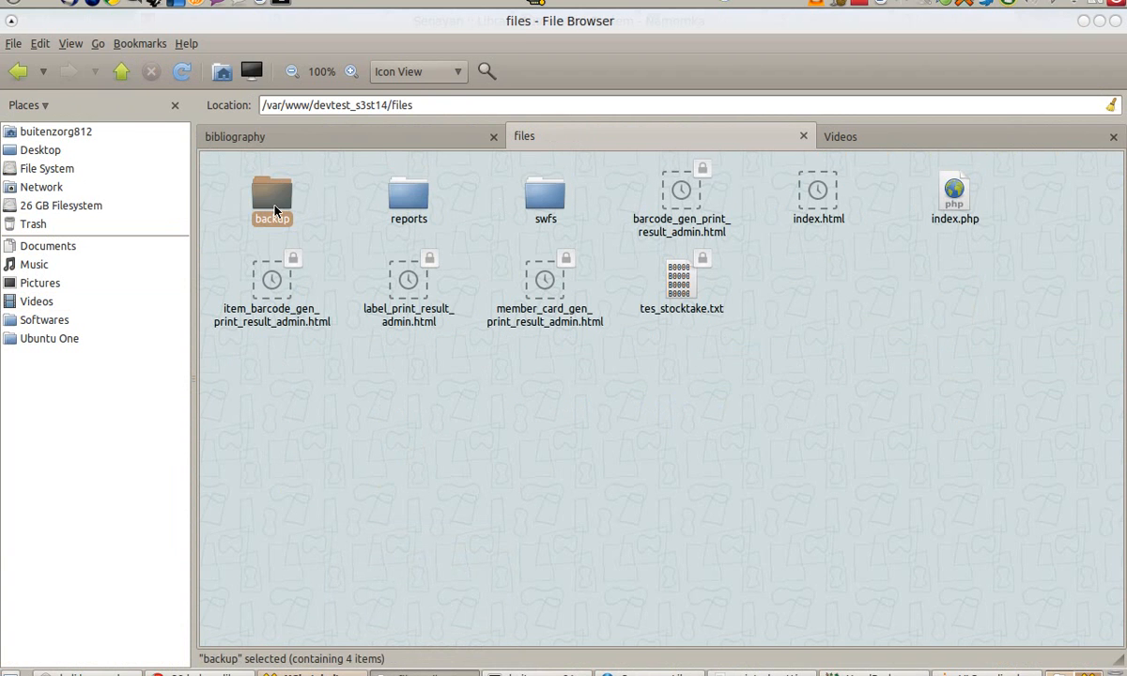
double_click(275, 210)
Step: Select the new 22.0 KB backup_20110210_143516.sql.tar.gz and compare with the Senayan backup page
key(ctrl+p)
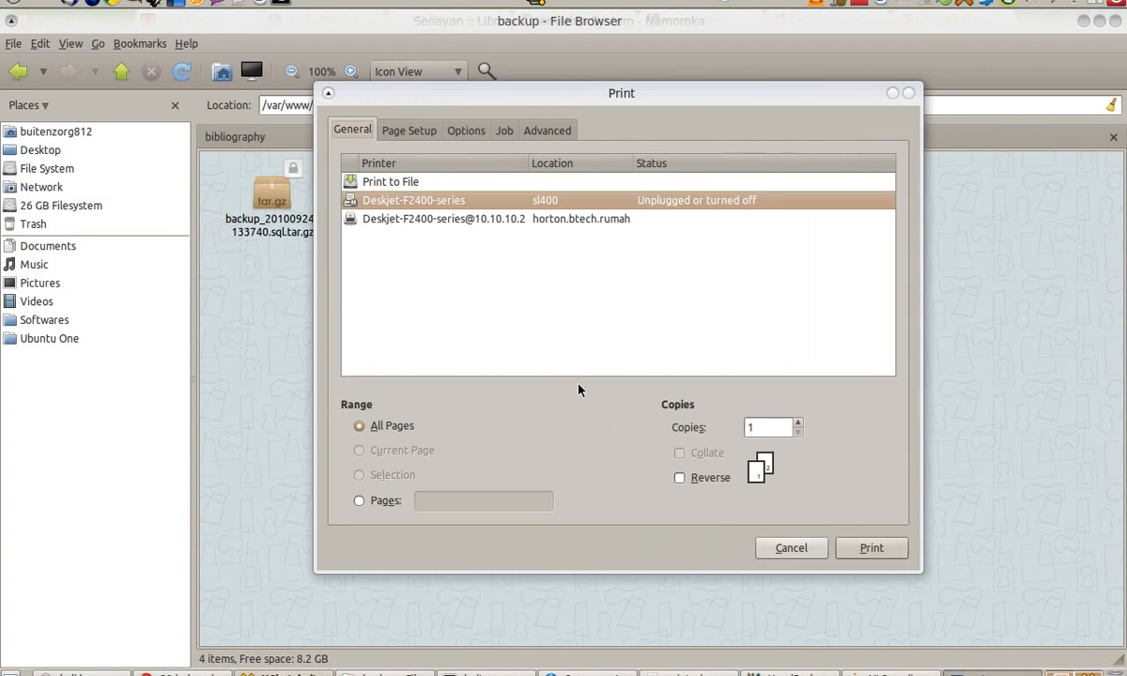
click(802, 551)
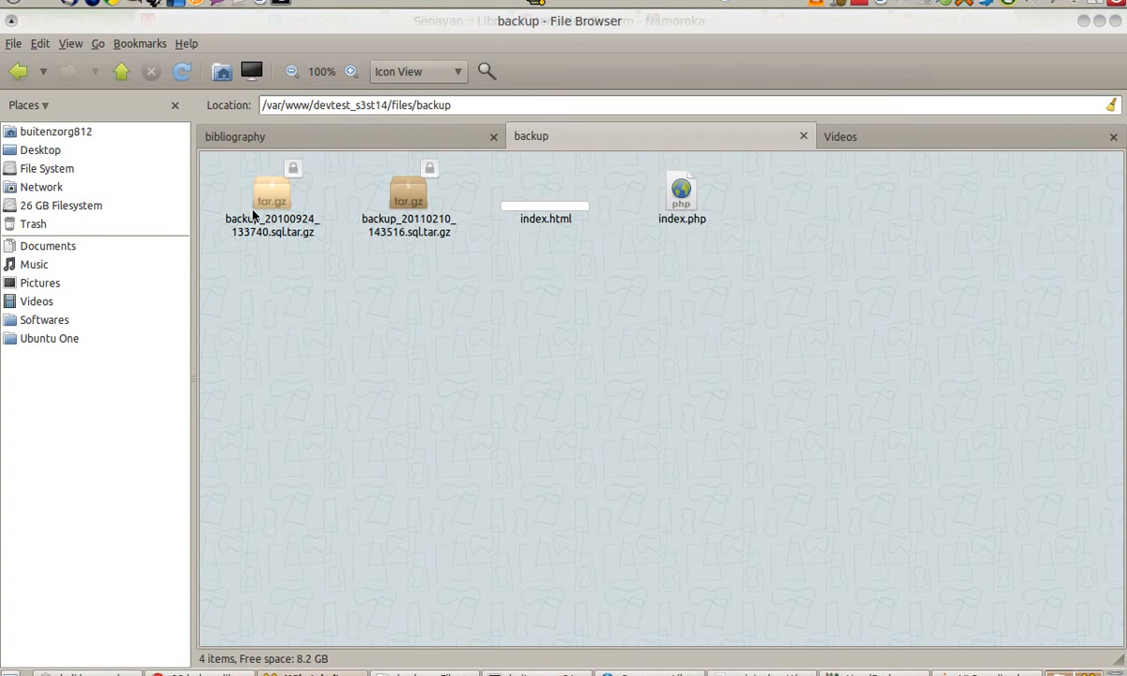
click(404, 217)
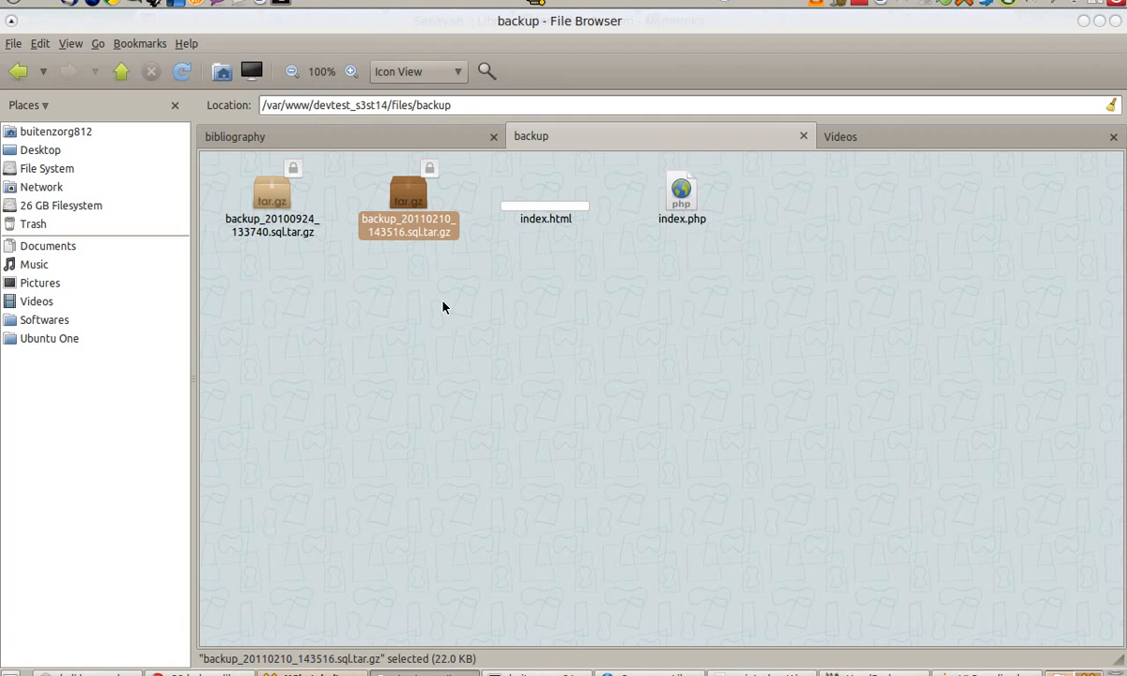
click(648, 675)
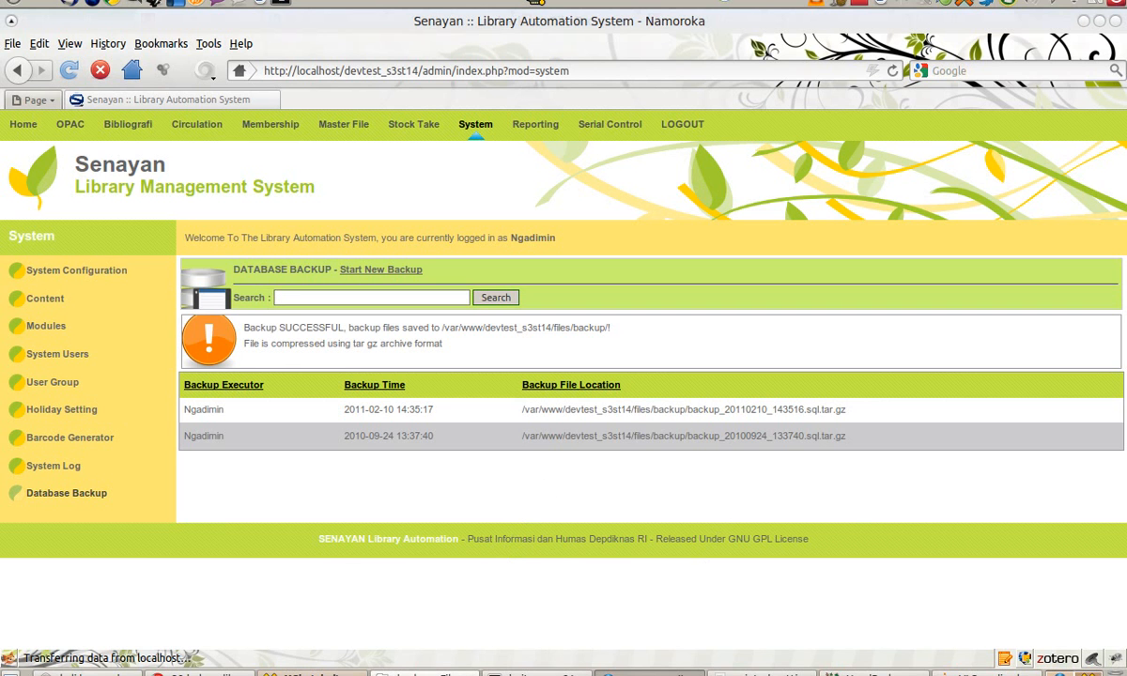
click(422, 673)
click(536, 673)
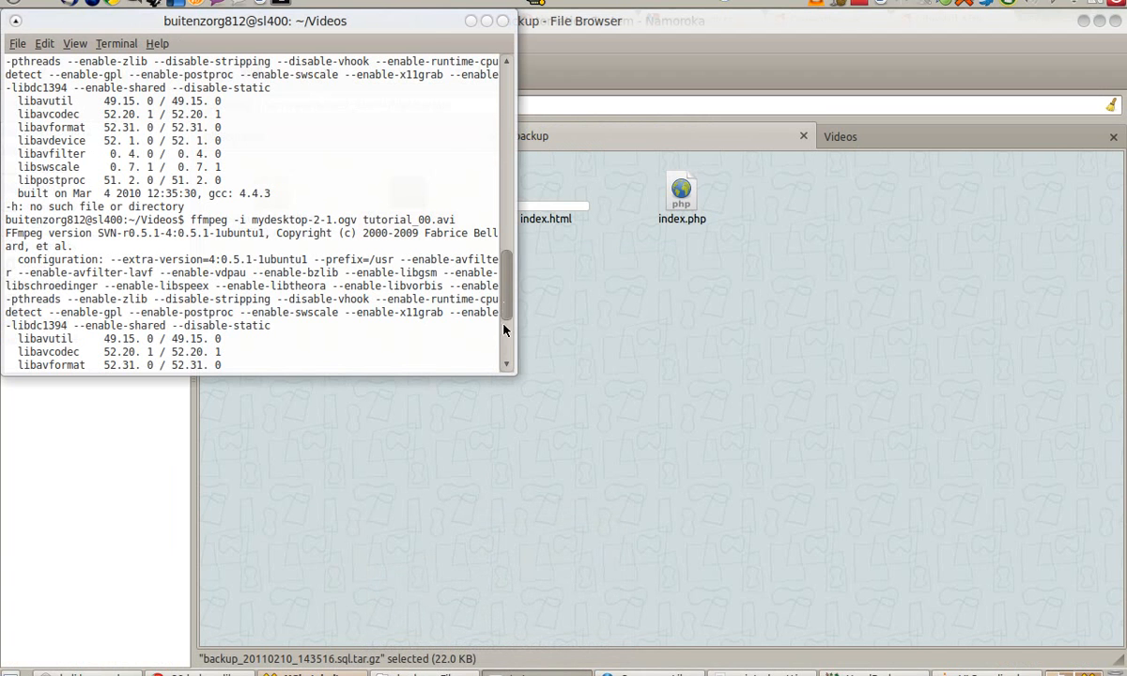
Step: Change into /var/www and list its contents
drag(504, 313, 506, 355)
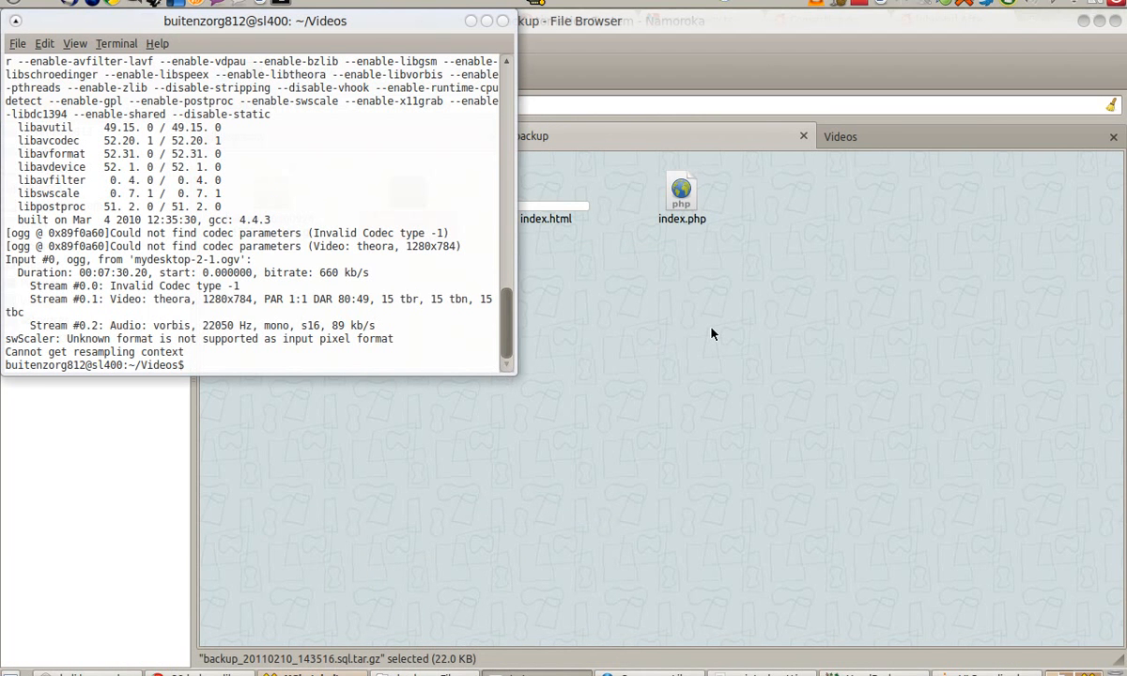
text(cd)
text(va/w)
key(BackSpace)
key(BackSpace)
text(r)
key(BackSpace)
key(BackSpace)
key(BackSpace)
text(/var/www/)
key(Return)
text(ls)
key(Return)
Step: Enter devtest_s3st15 and list it, then run ls -la for permissions
text(cd dev)
key(Tab)
text(s3st1)
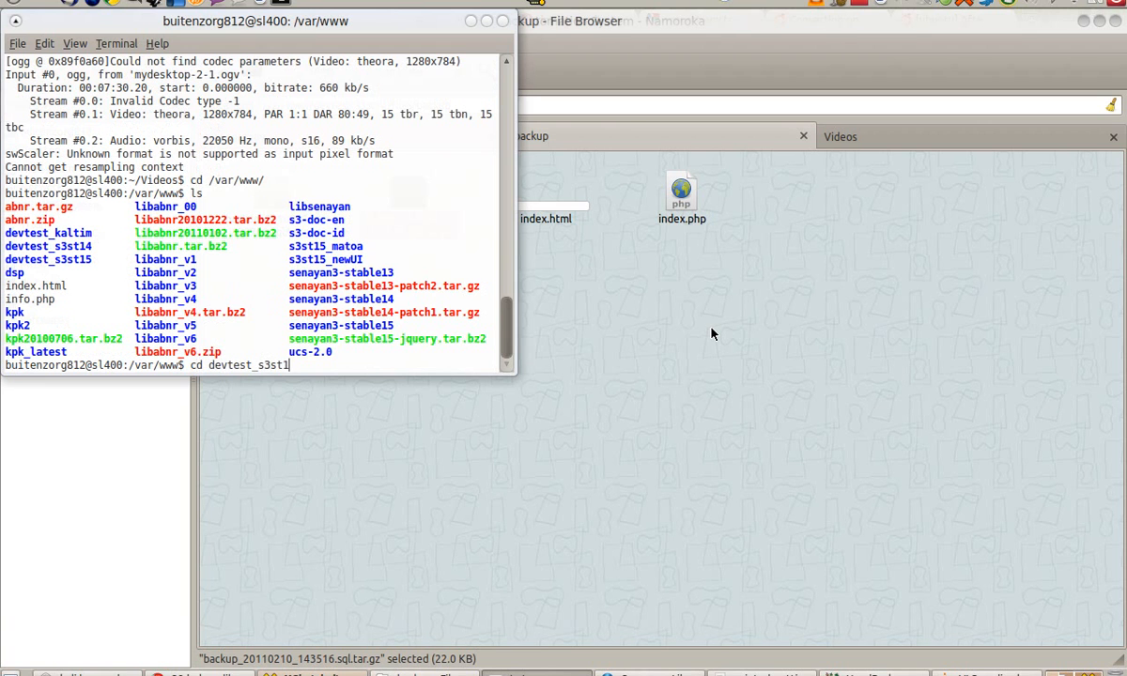
key(Return)
text(ls)
key(Return)
text(ls -la)
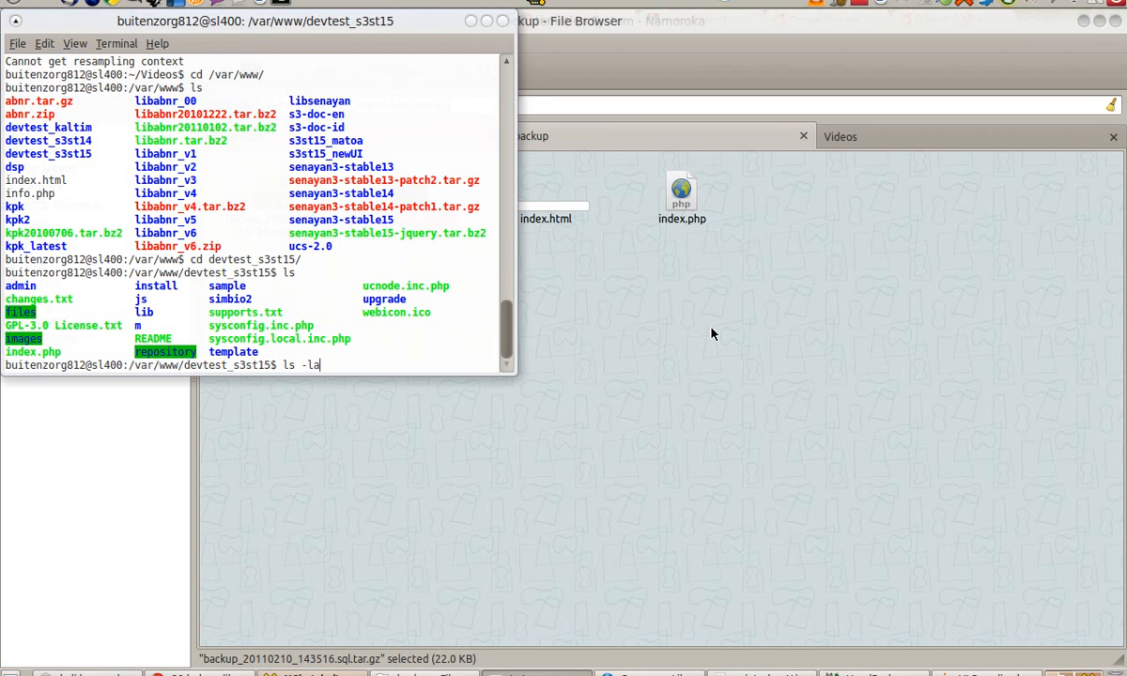
key(Return)
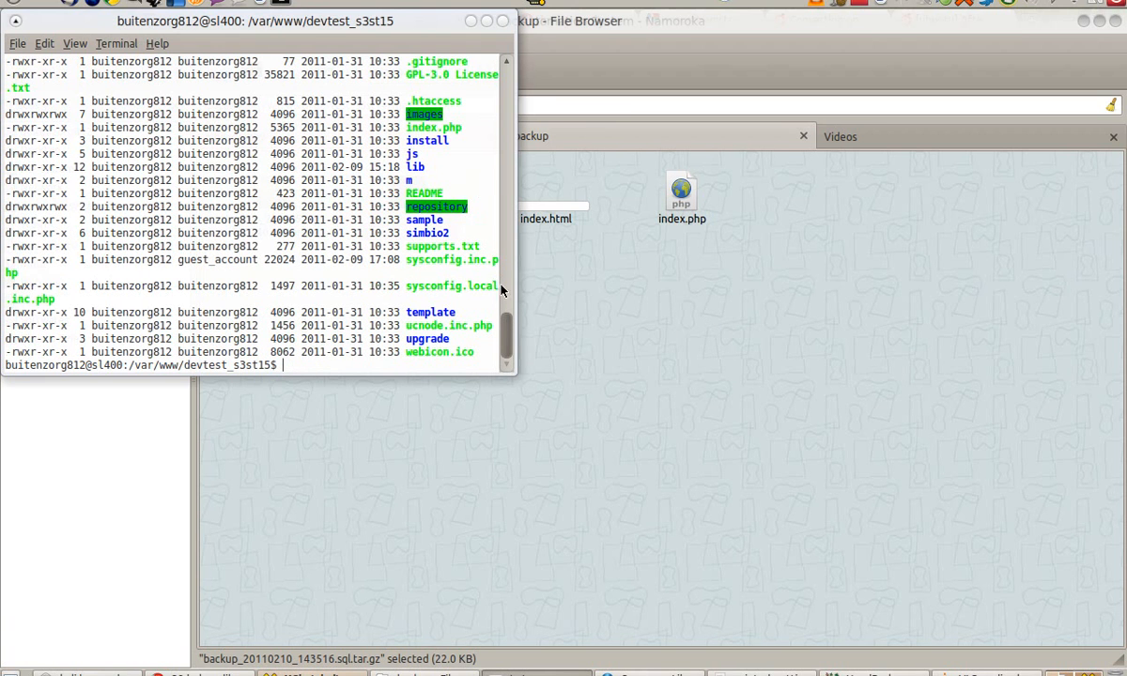
Step: Highlight the drwxrwxrwx permissions on the files, images and repository folders
scroll(479, 239, up, 4)
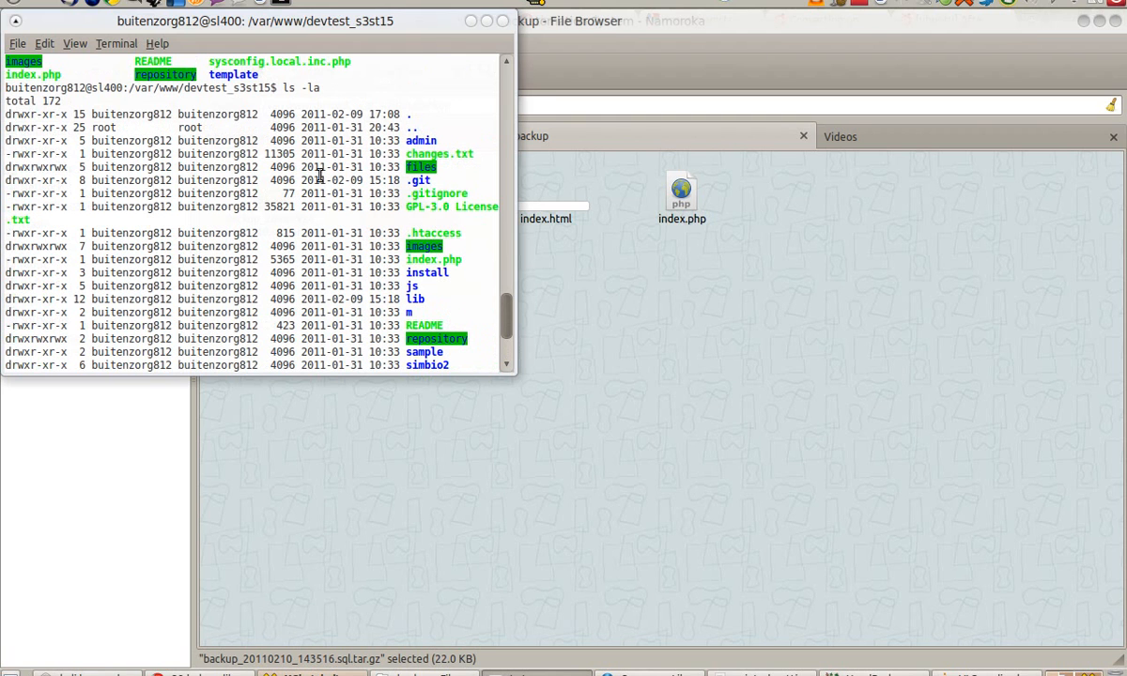
drag(66, 169, 5, 167)
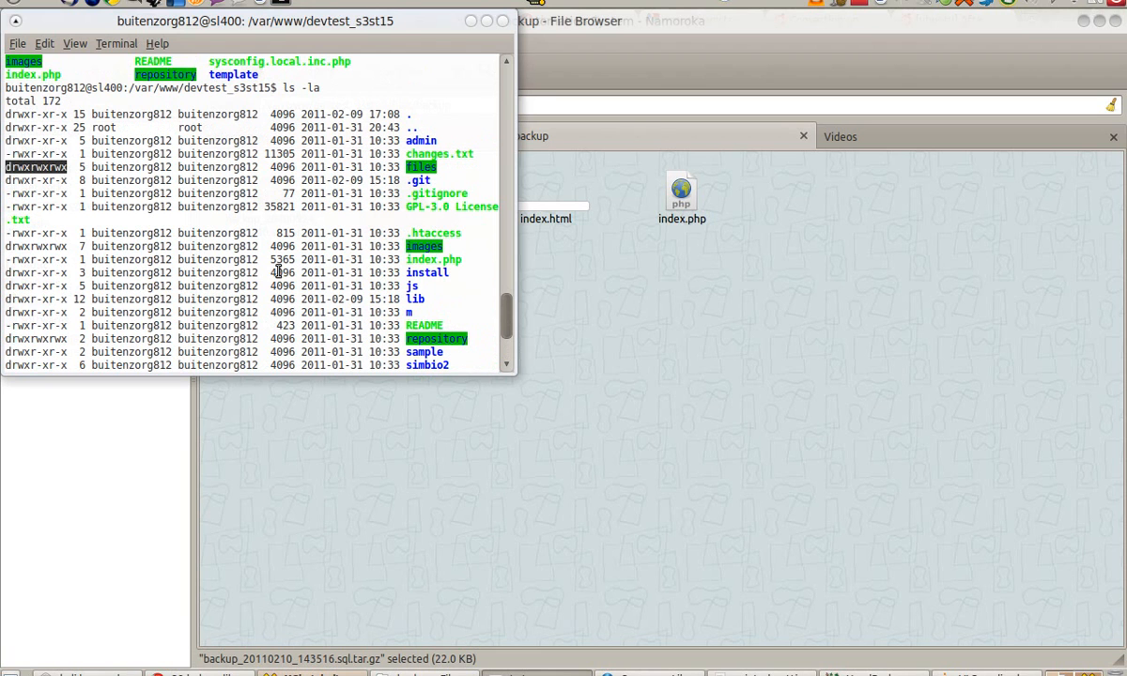
drag(68, 246, 3, 246)
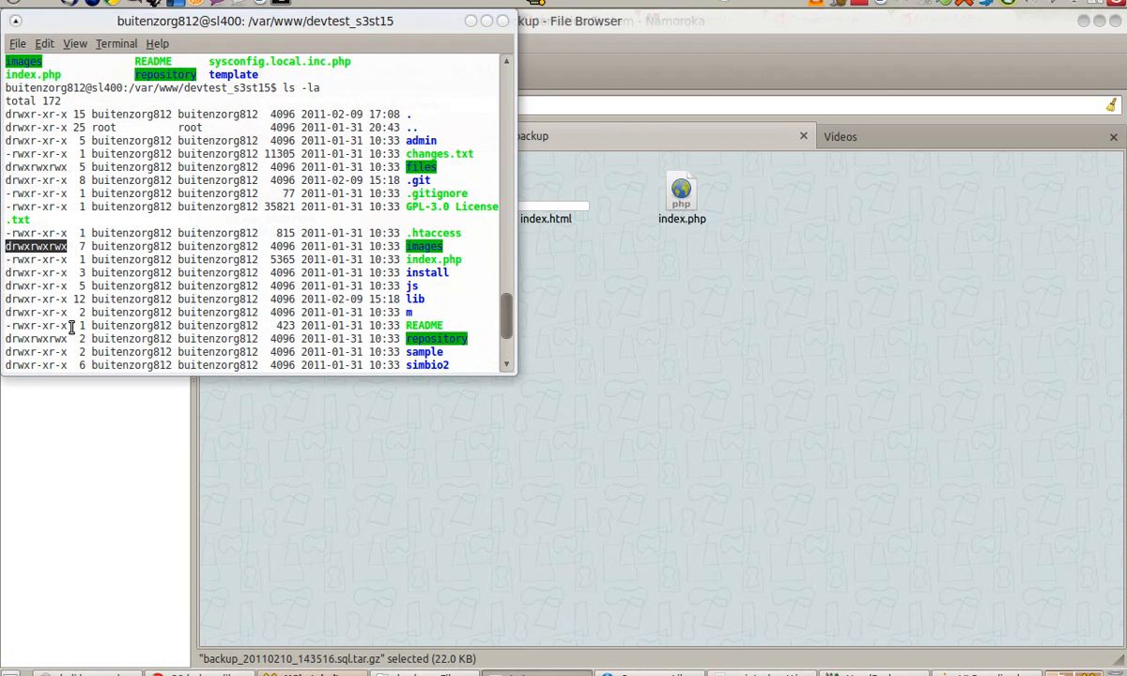
drag(67, 338, 3, 338)
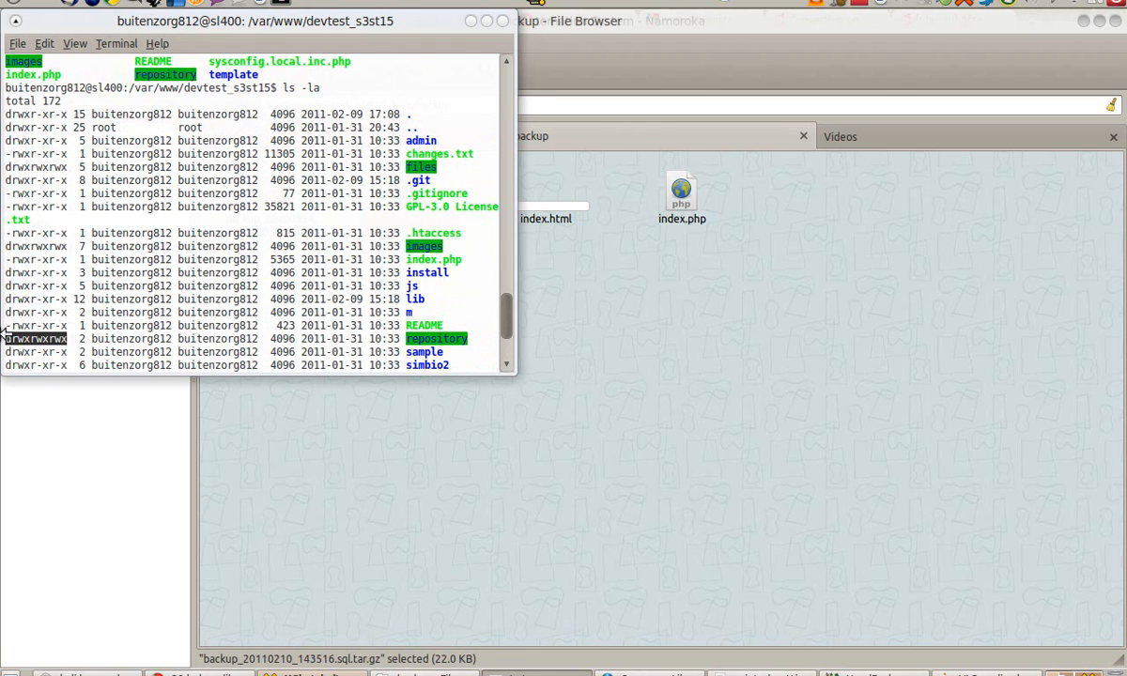
click(598, 449)
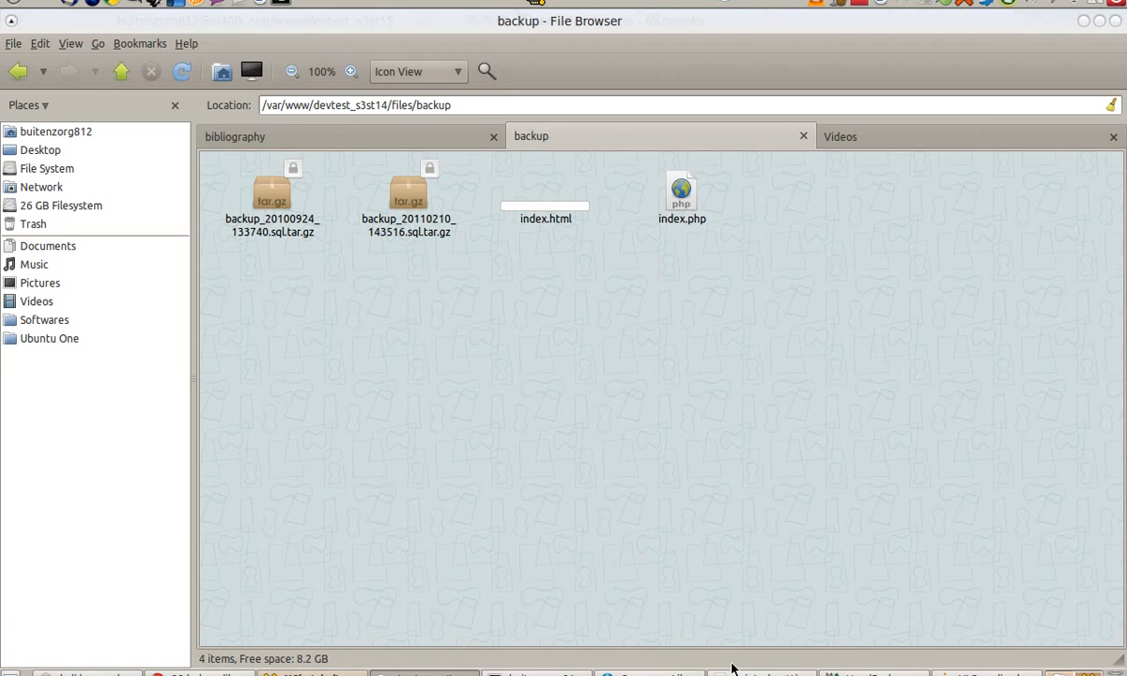
Step: Show sysconfig.inc.php in gedit, undo a stray 'd', and bring up Find
click(737, 669)
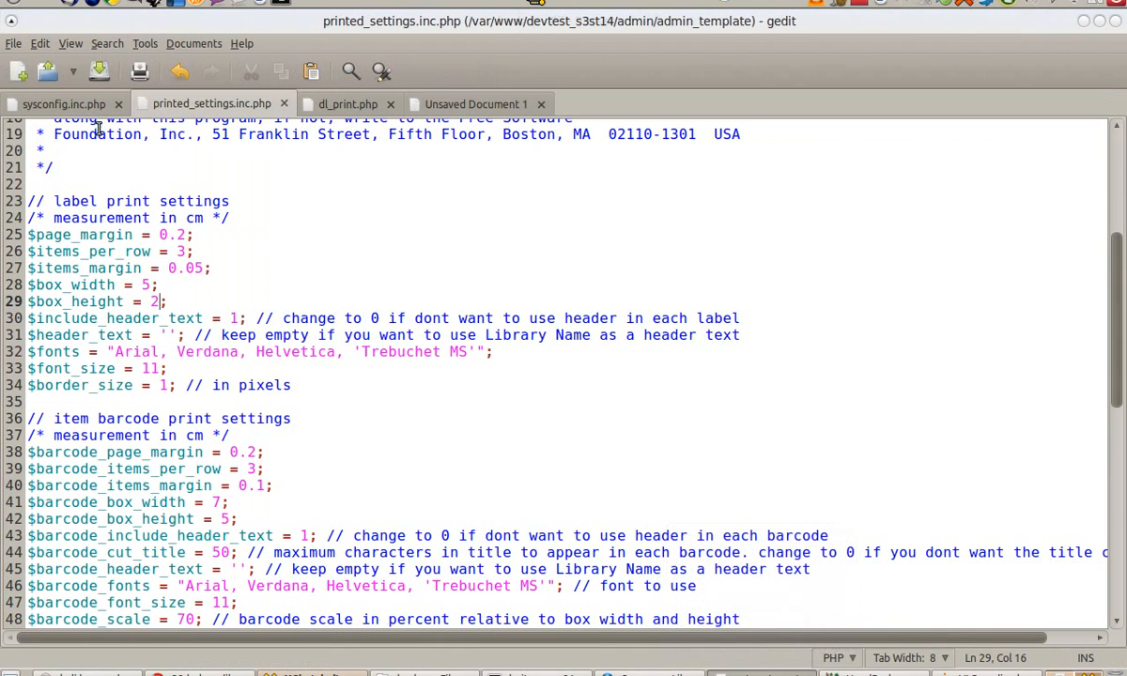
click(77, 106)
text(d)
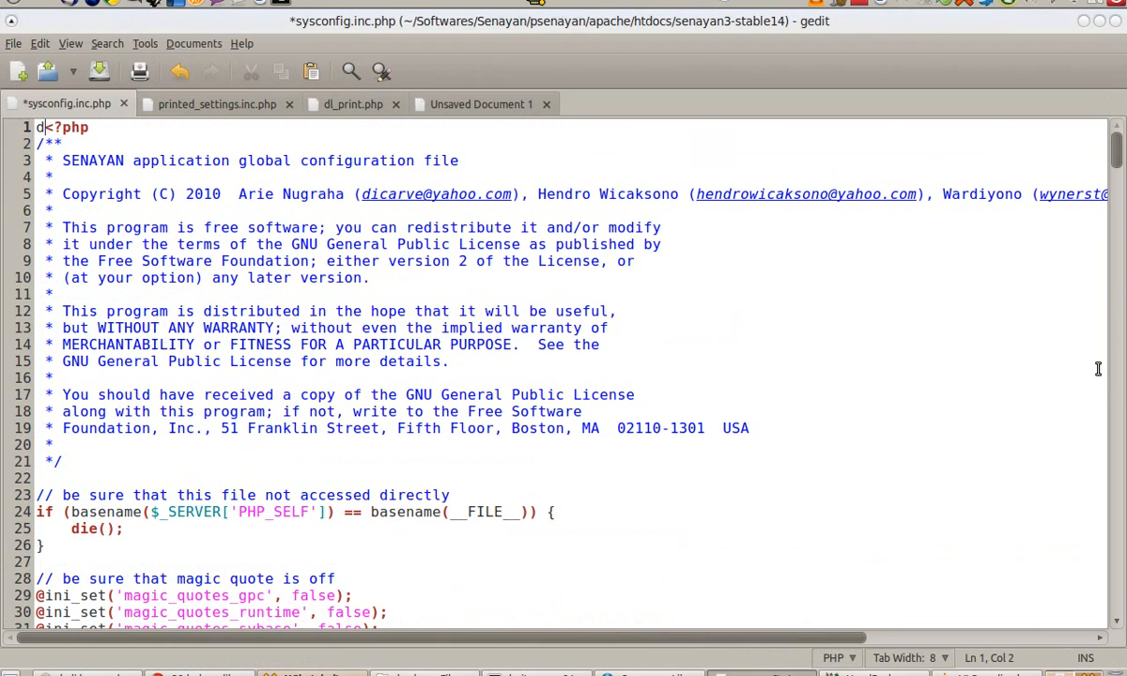
key(ctrl+z)
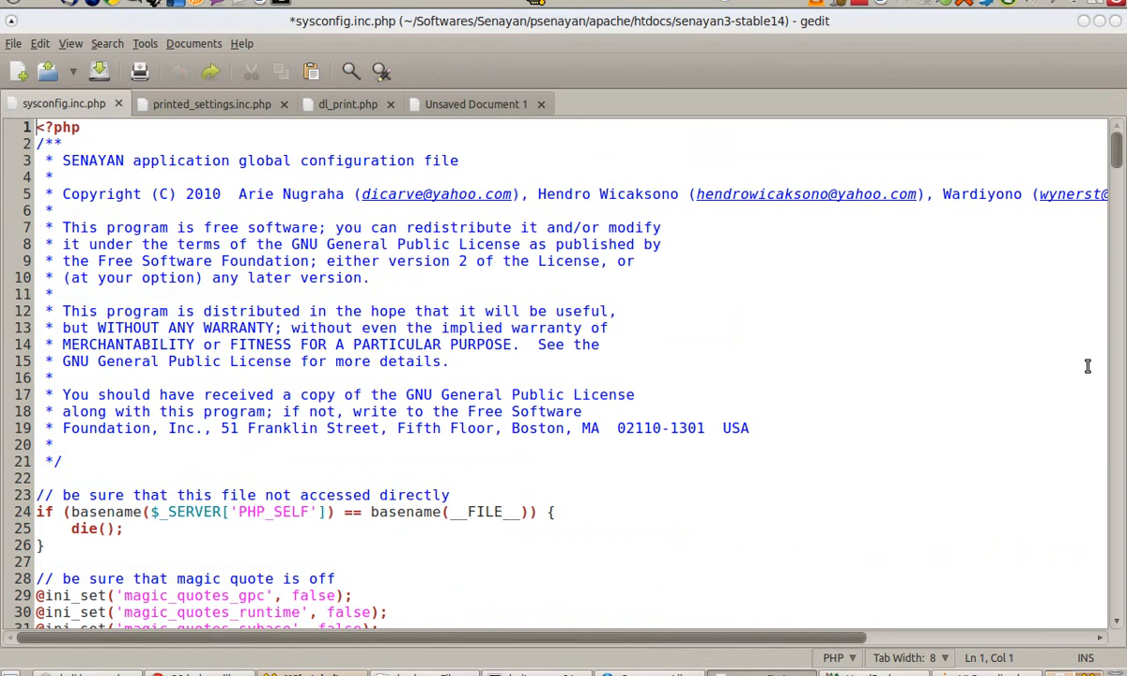
key(ctrl+f)
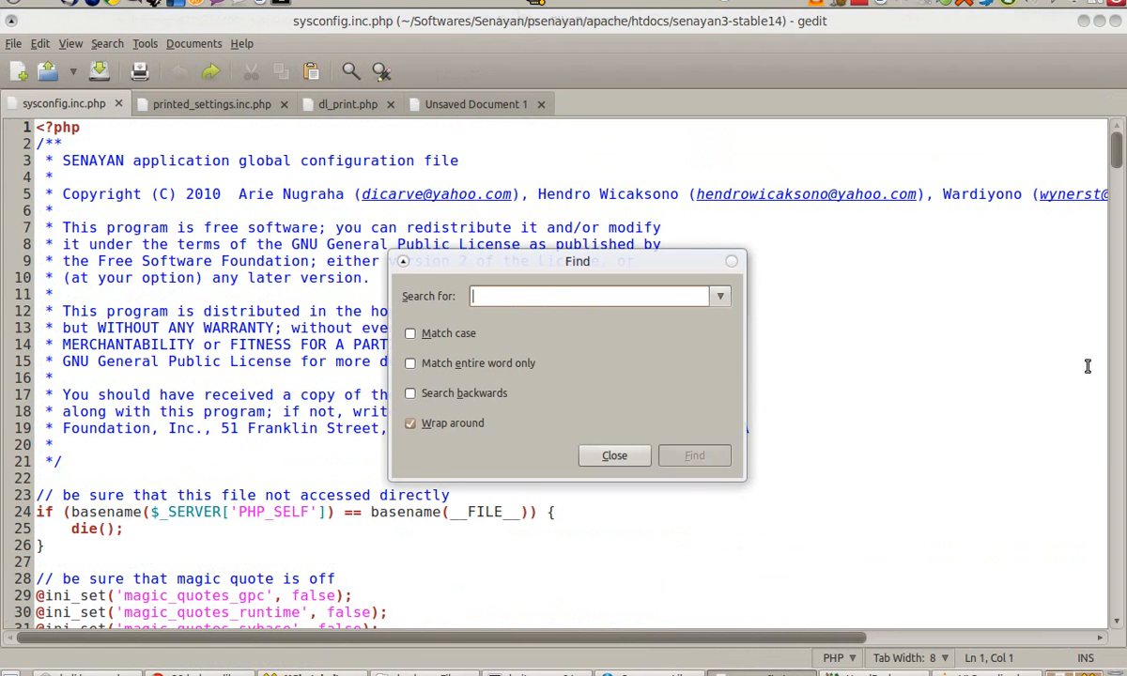
Step: Search for 'mysqldump' and place the cursor at the DATABASE BACKUP path setting
text(mysqldump\)
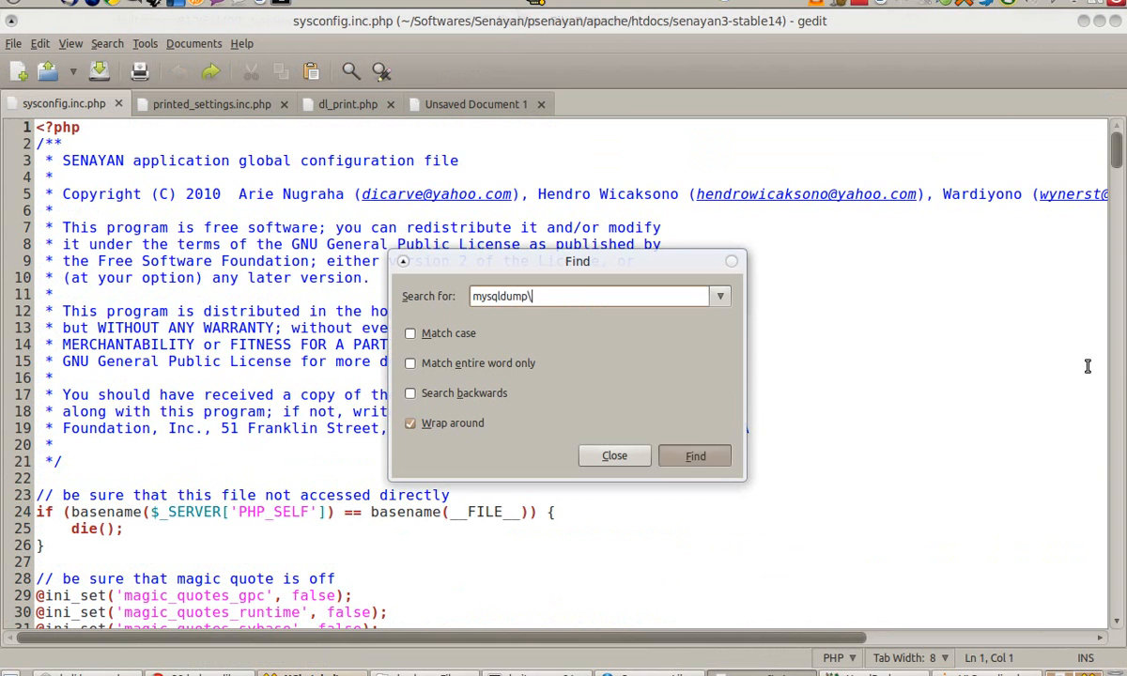
key(Return)
key(BackSpace)
key(Return)
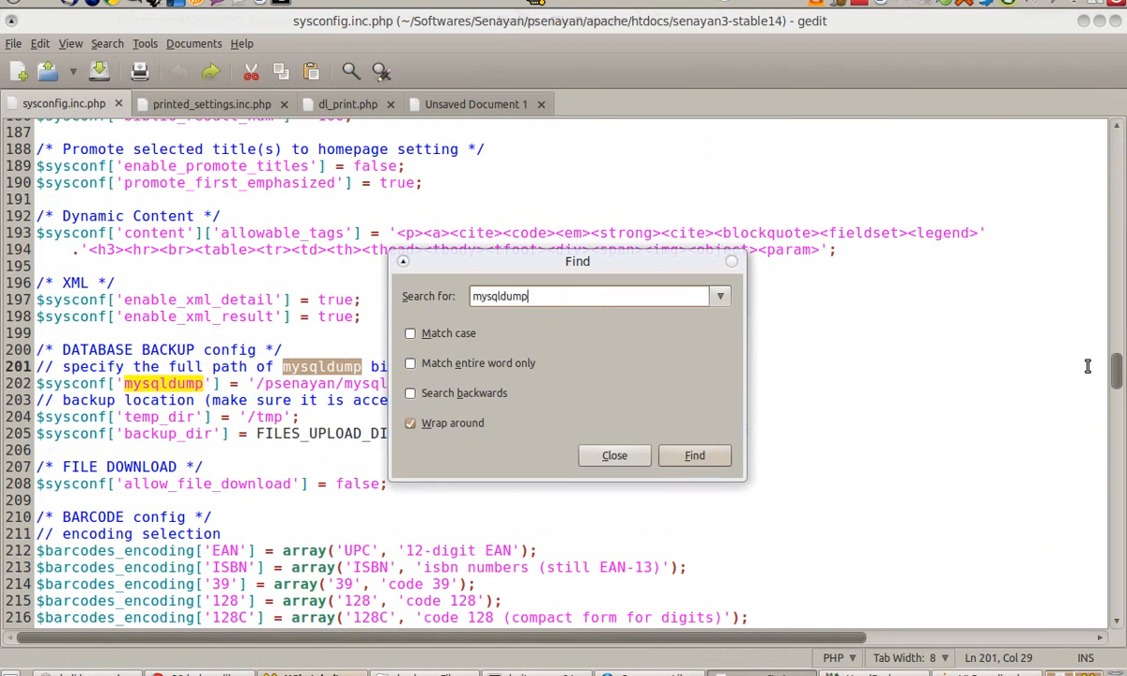
click(615, 455)
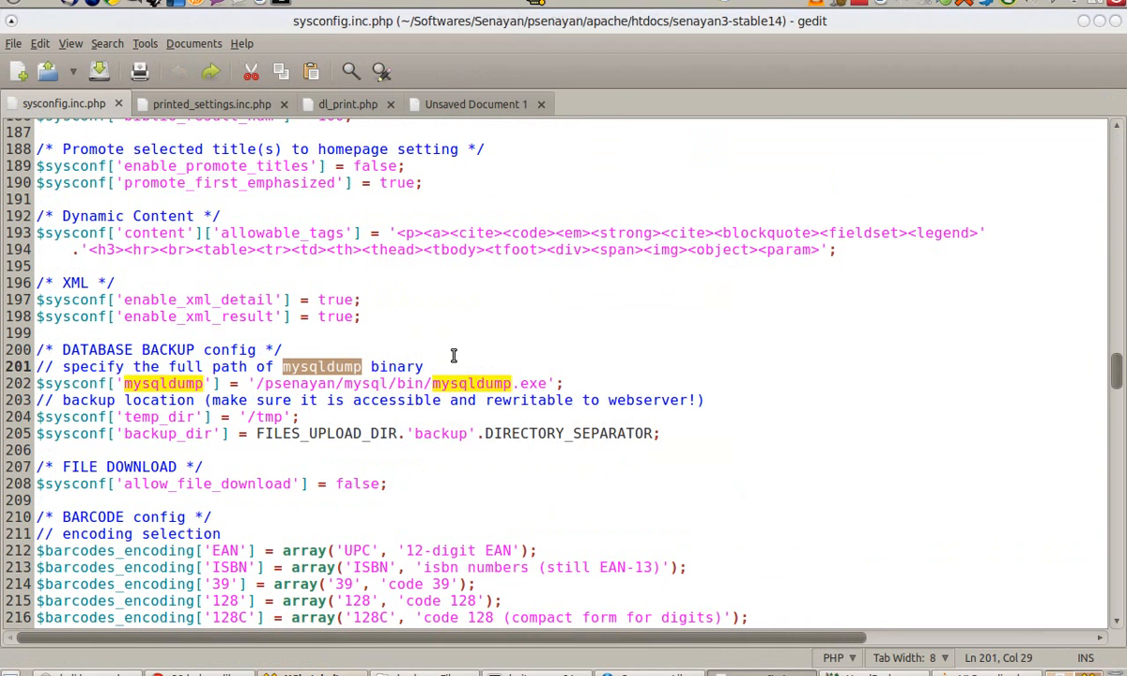
click(484, 351)
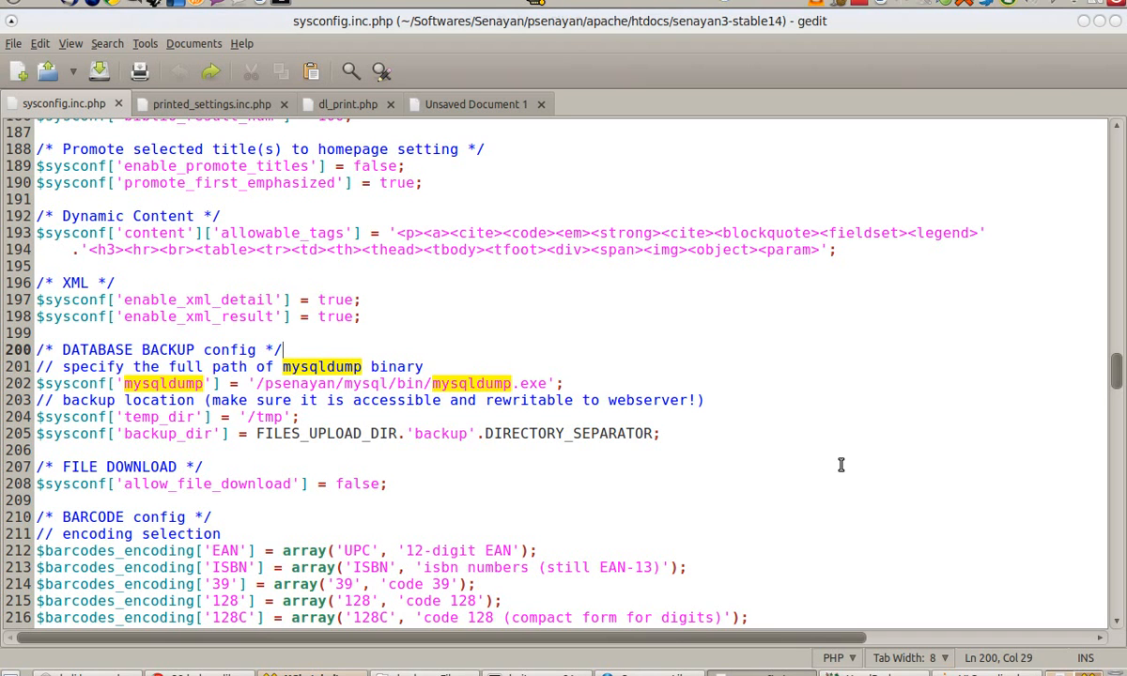
Step: Edit line 202's path to c:/xampp/mysql/bin/mysqldump.exe, then return to Senayan's backup page
key(Down)
key(Down)
key(Left)
key(Left)
key(Left)
text(c)
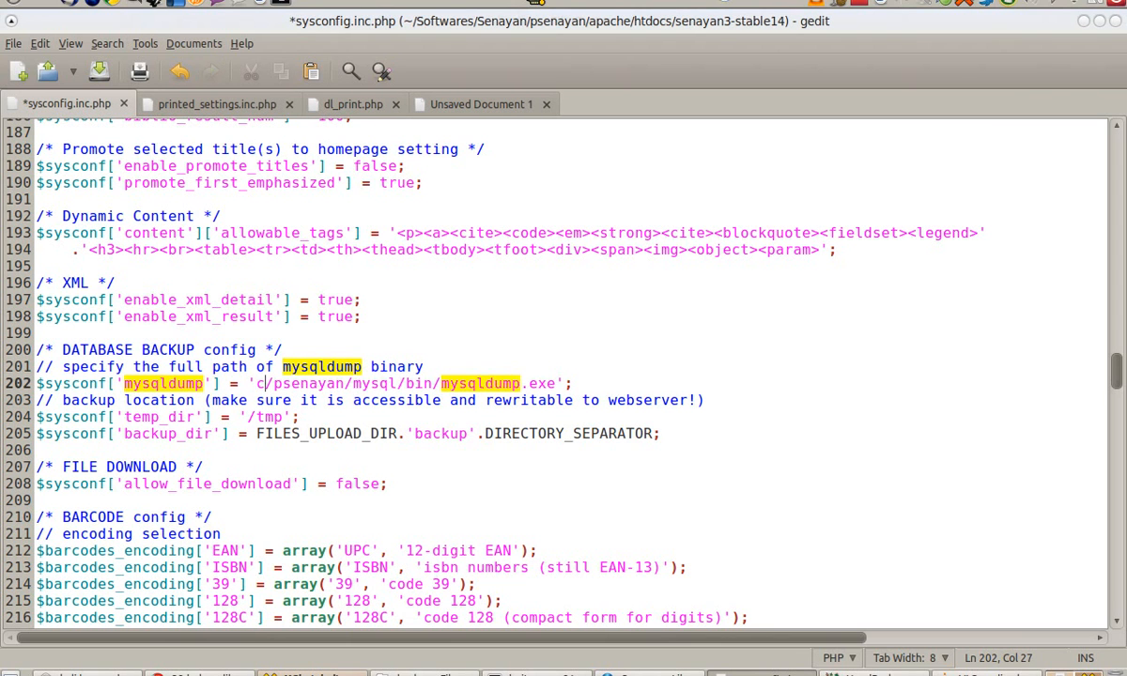
text(:)
key(Right)
key(shift+Right)
key(shift+Right)
key(shift+Right)
key(shift+Right)
key(shift+Right)
key(shift+Right)
key(shift+Right)
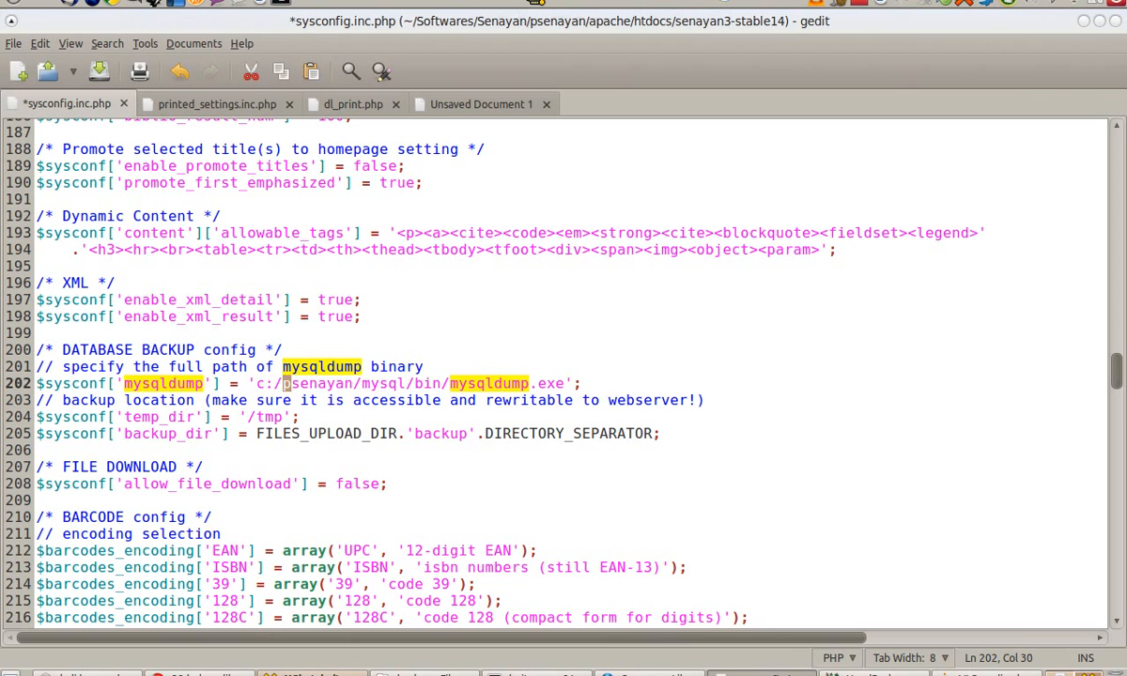
key(shift+Right)
text(xampp)
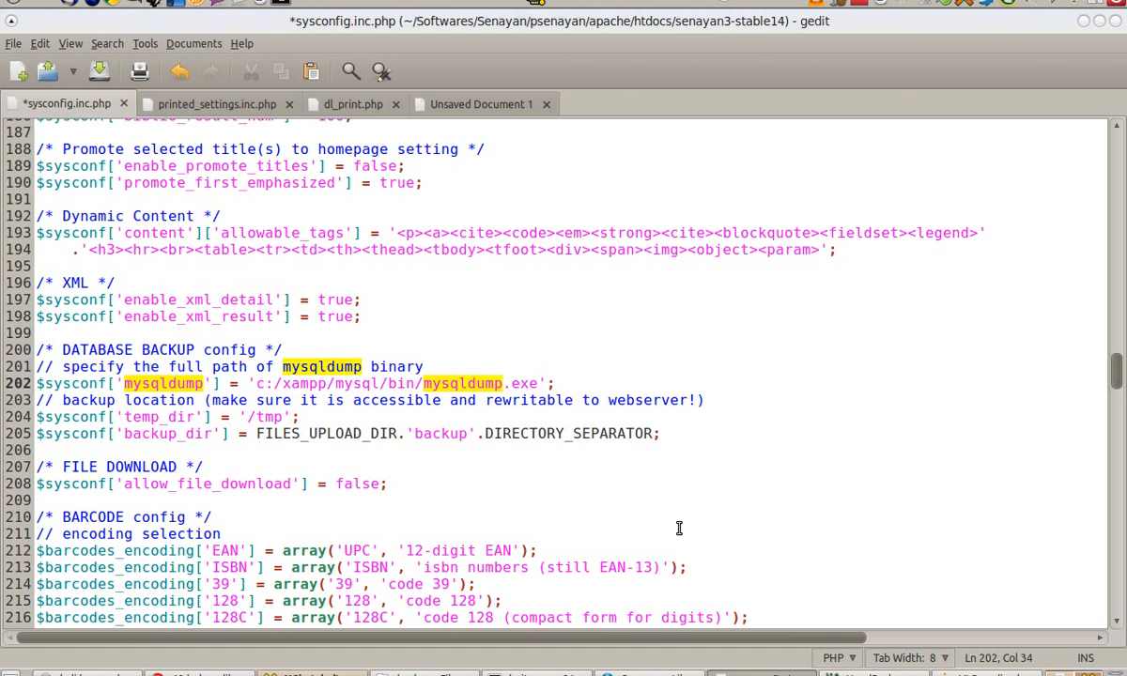
click(579, 672)
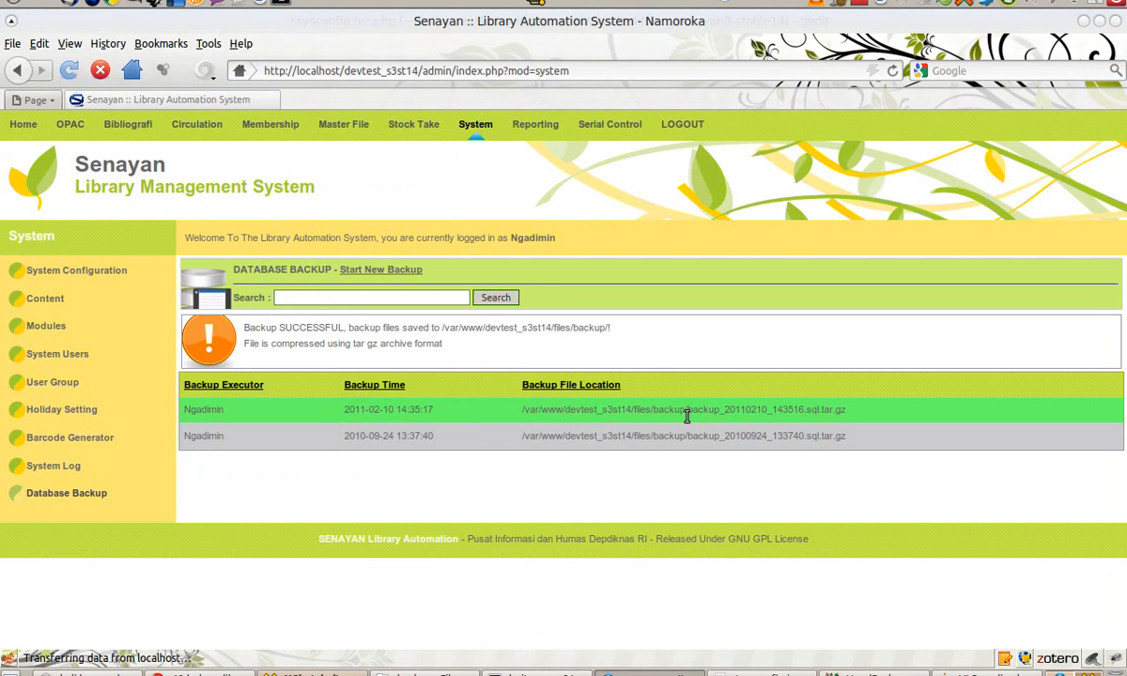
click(129, 128)
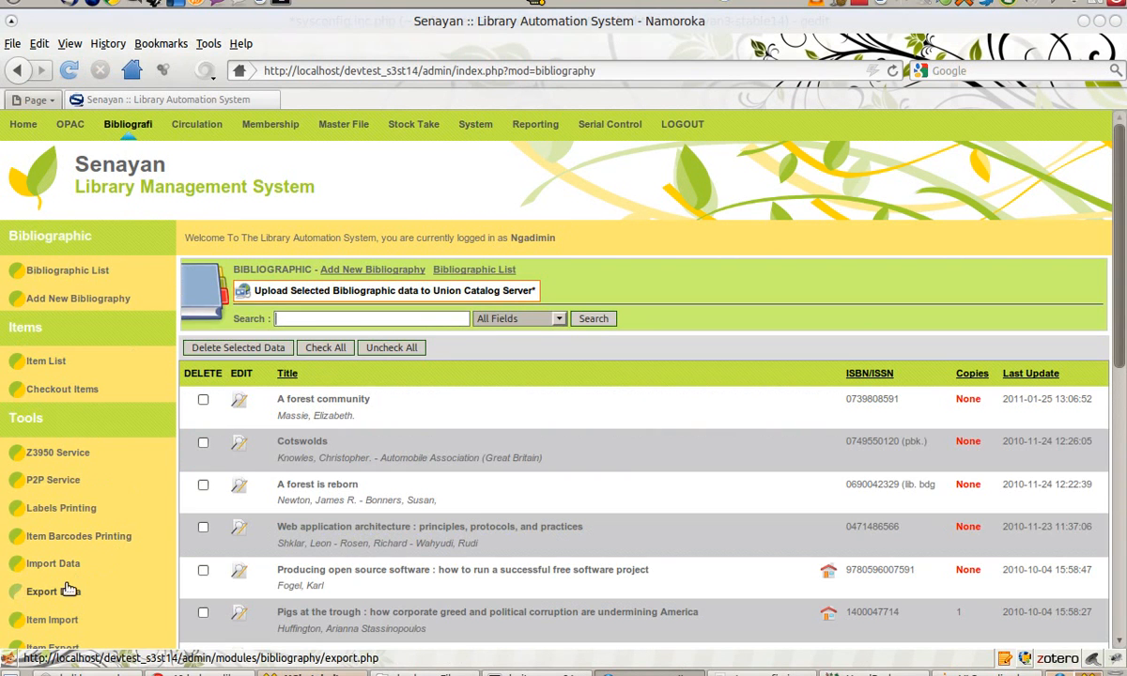
click(272, 127)
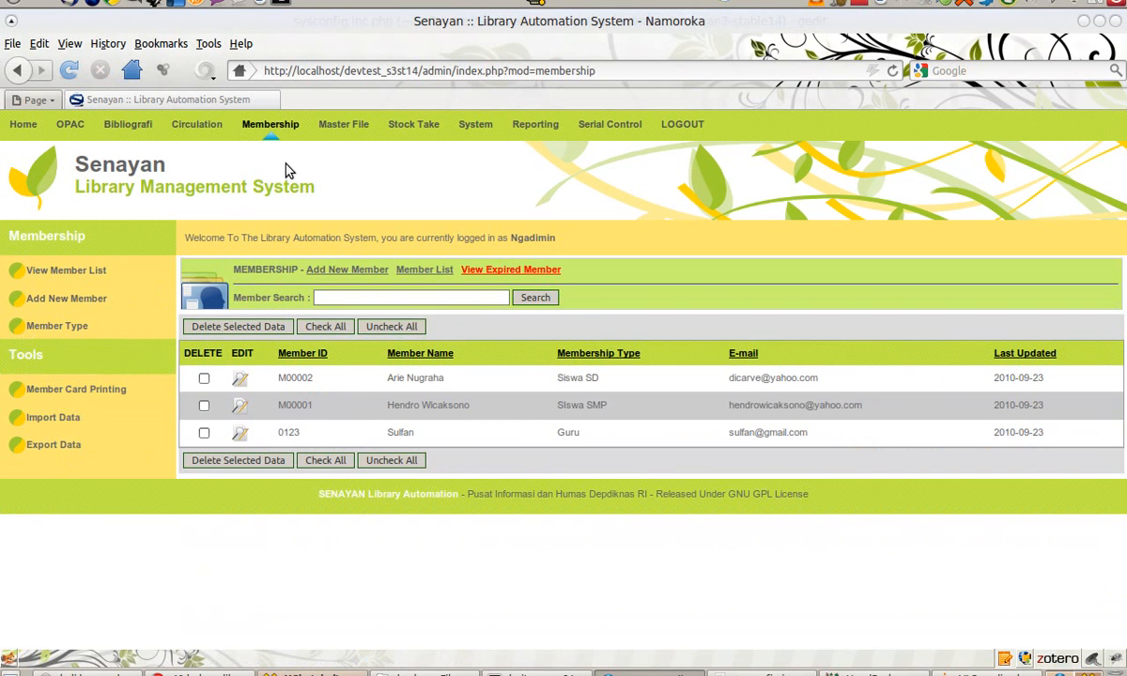
click(485, 131)
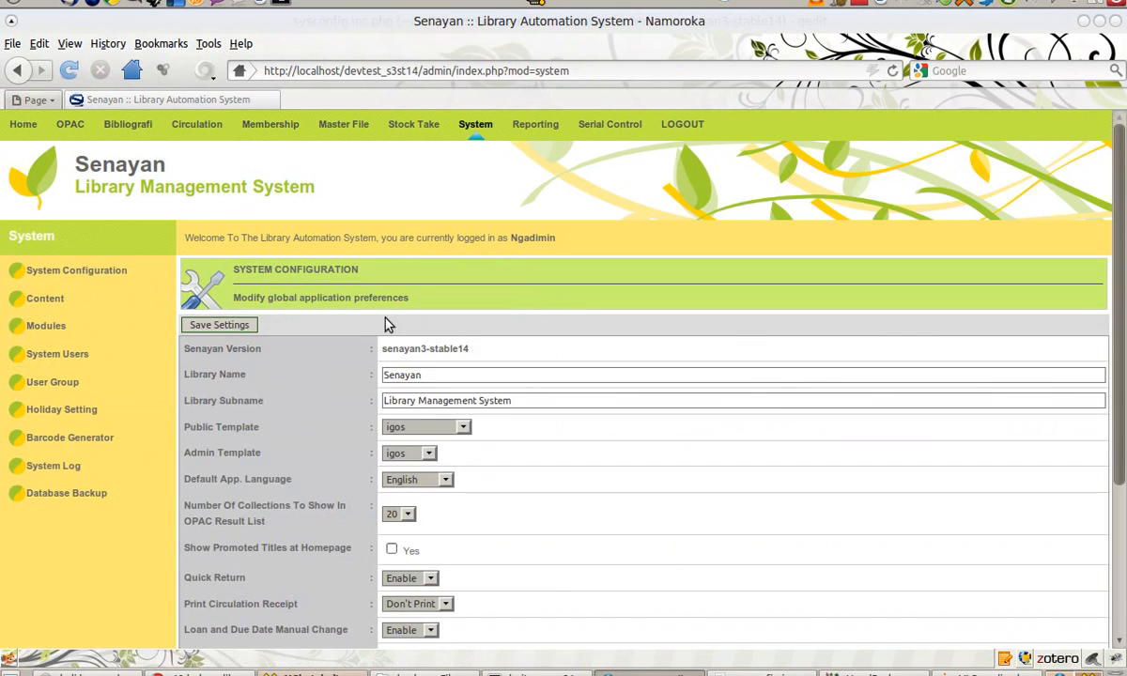
click(86, 499)
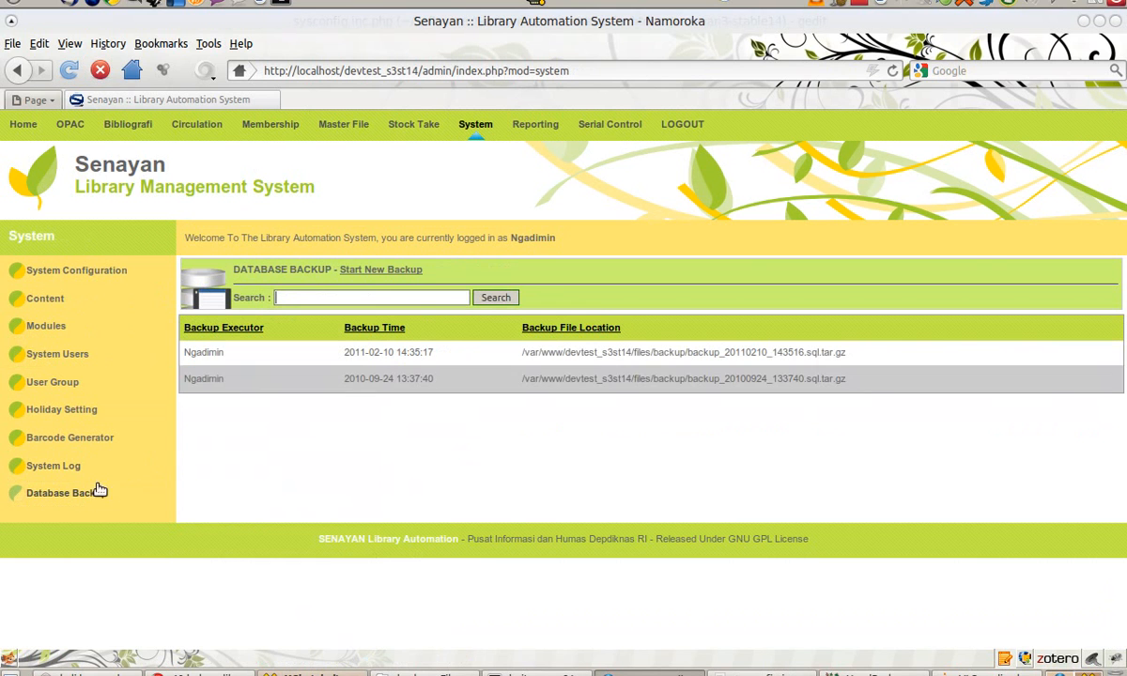